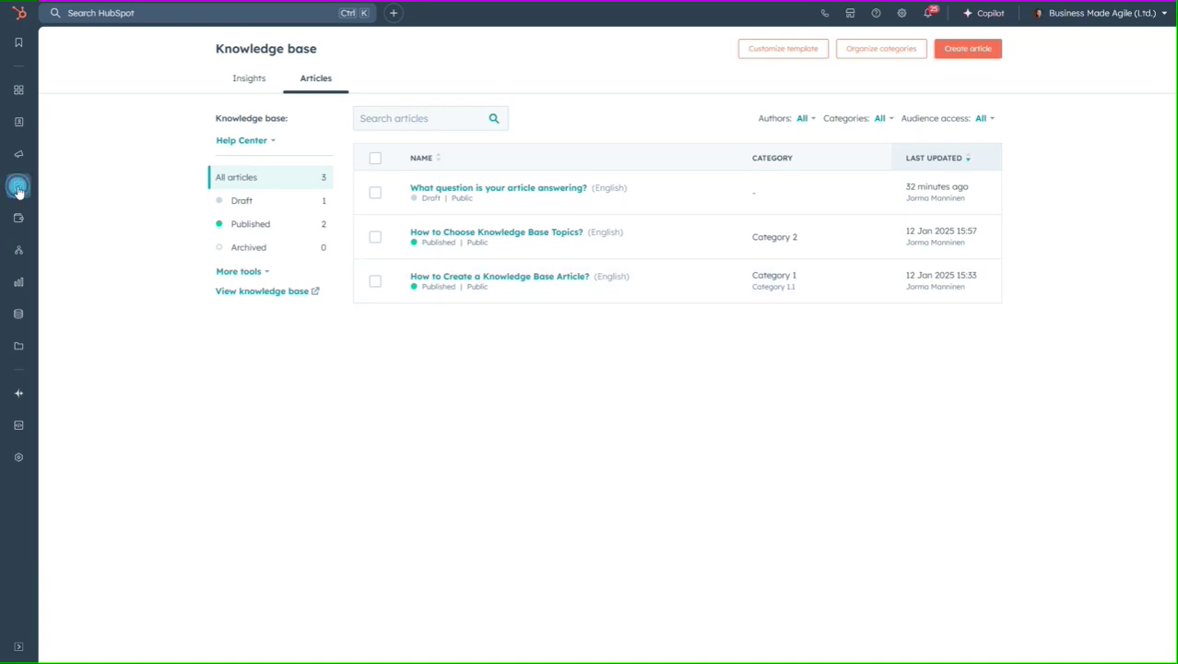
Step: Open the article "How to Create a Knowledge Base Article?" and review its views, feedback and video performance sections
mouse_move(18, 191)
left_click(493, 278)
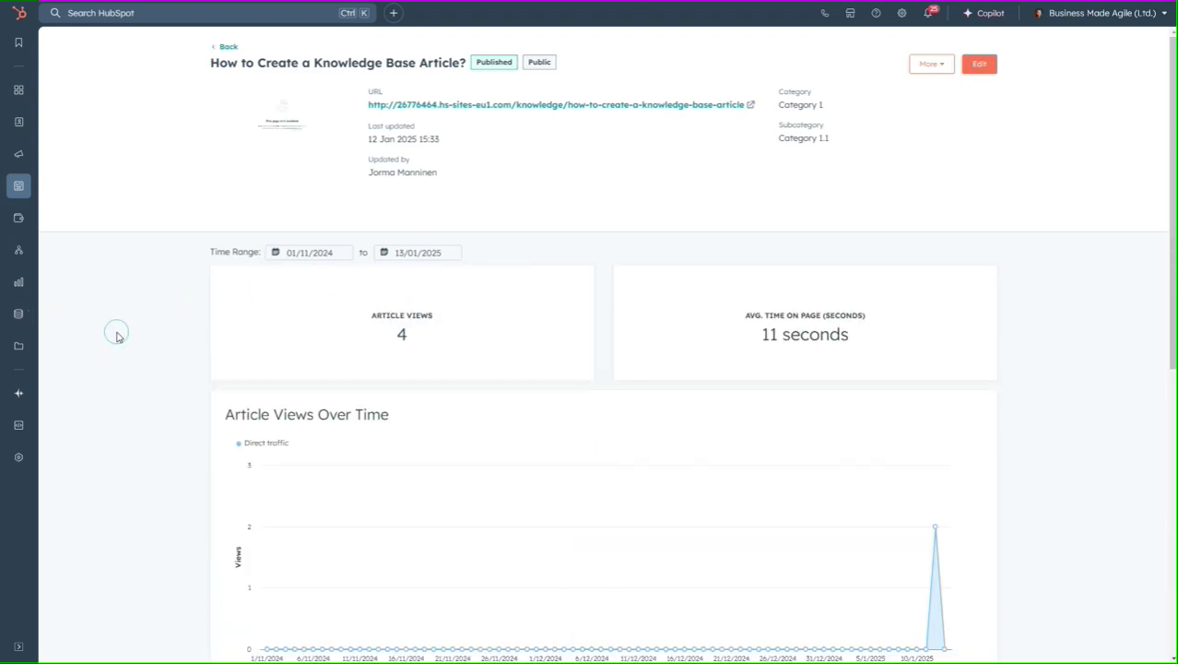
scroll(116, 336, "down", 3)
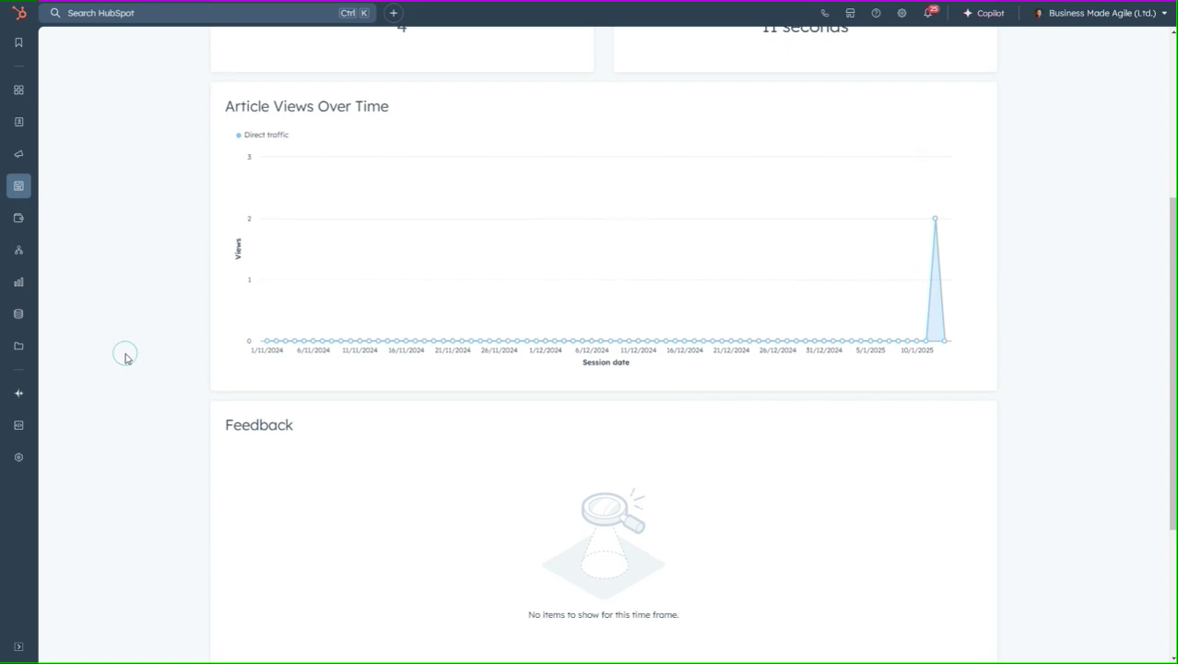
scroll(126, 357, "down", 3)
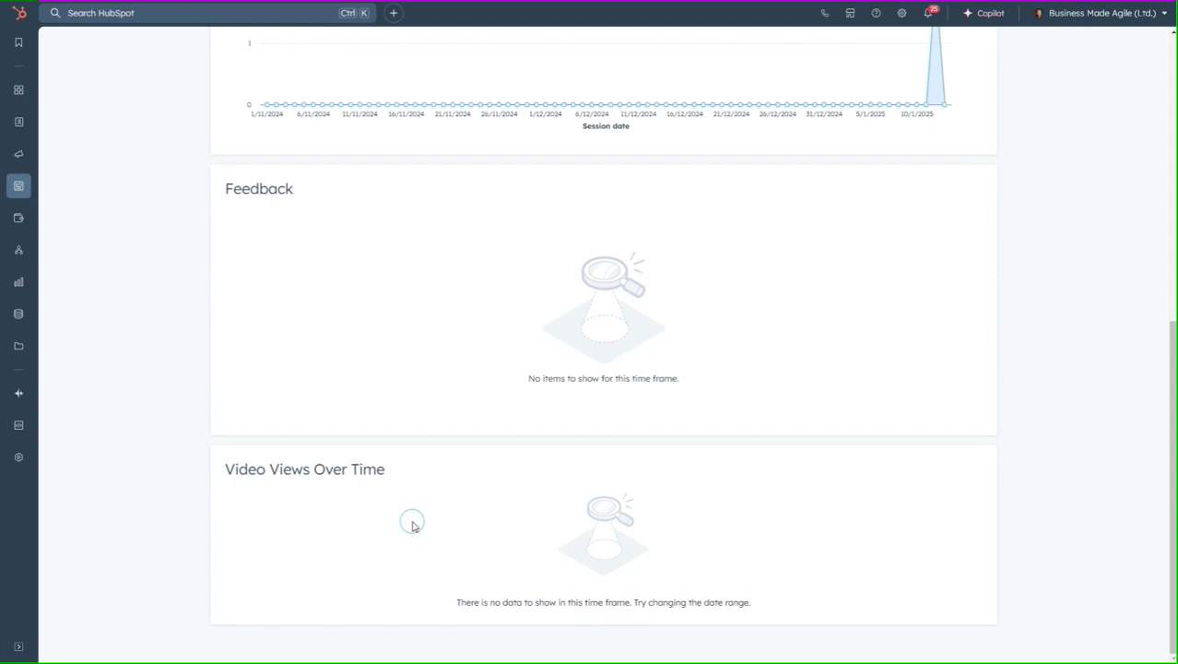
scroll(413, 525, "up", 4)
scroll(412, 525, "down", 4)
scroll(413, 527, "up", 5)
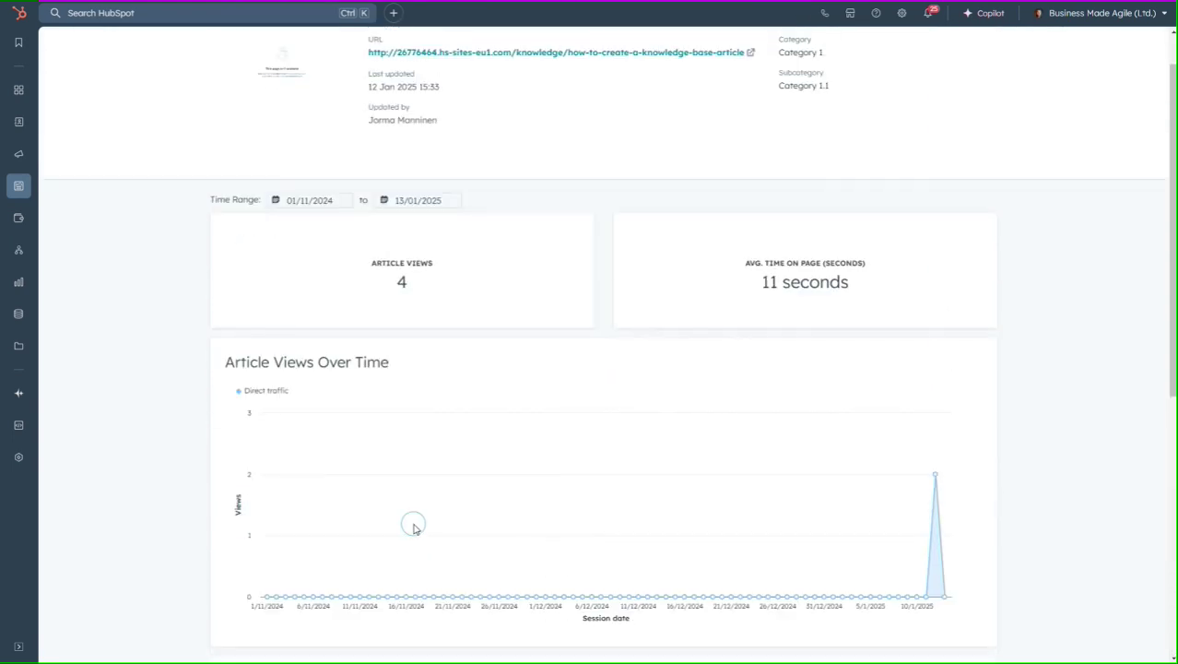
scroll(413, 526, "up", 1)
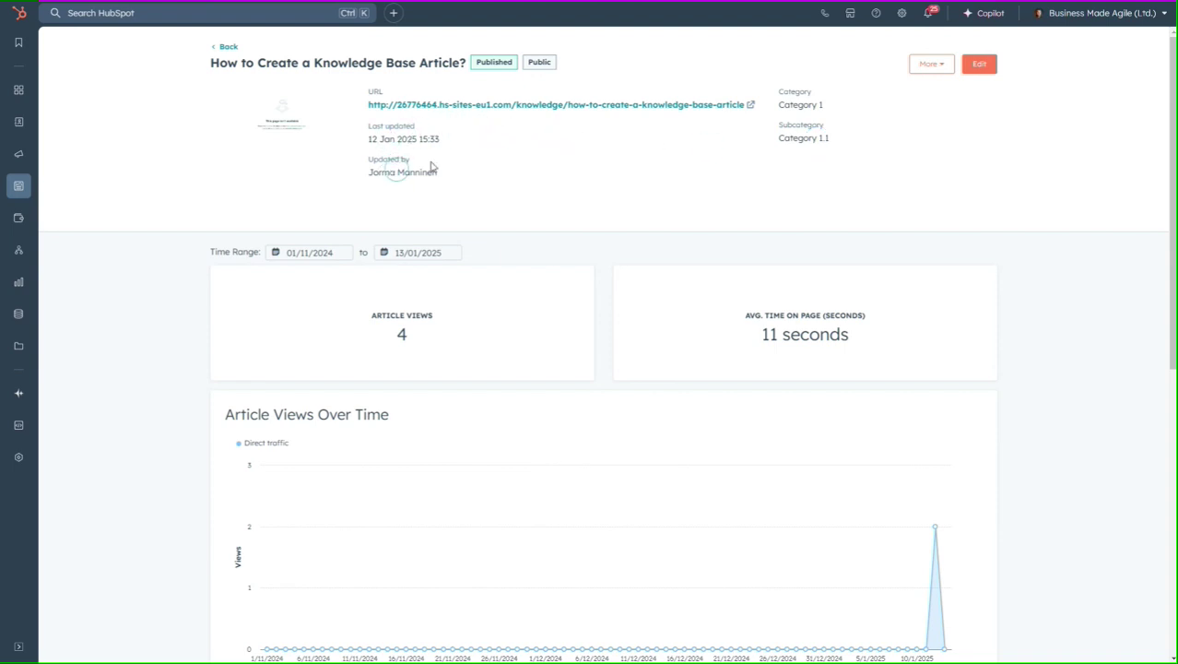
Step: View the live version of the article and examine its Help Center, businessmadeagile.com and Service Request header links
left_click(943, 64)
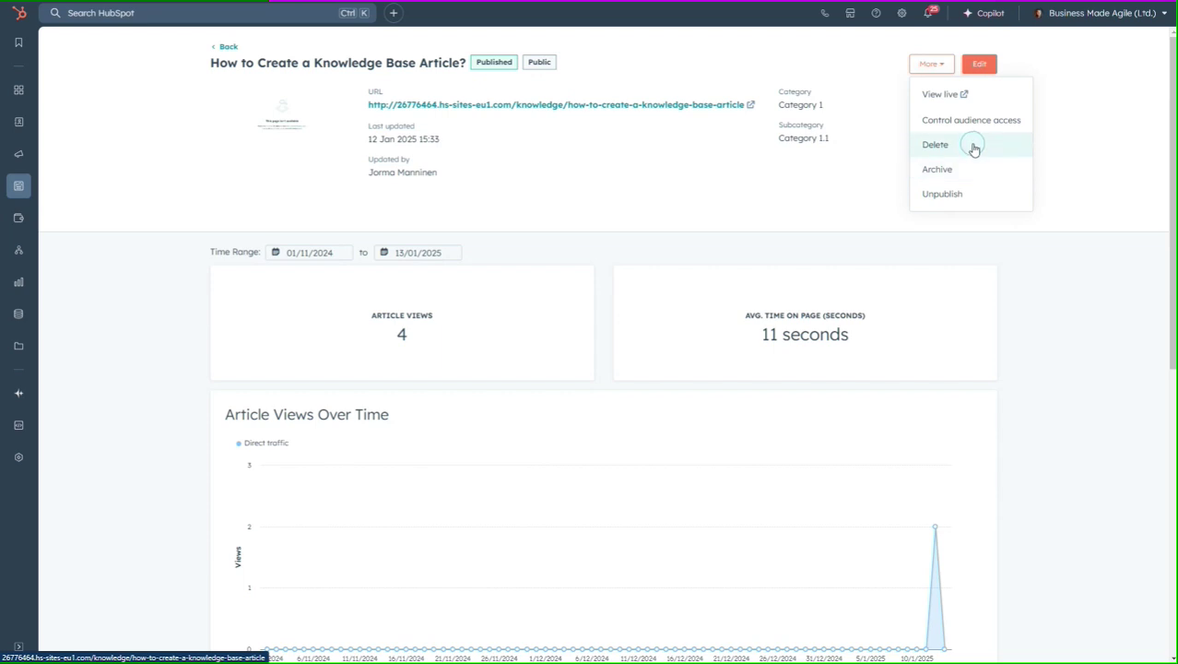
left_click(942, 94)
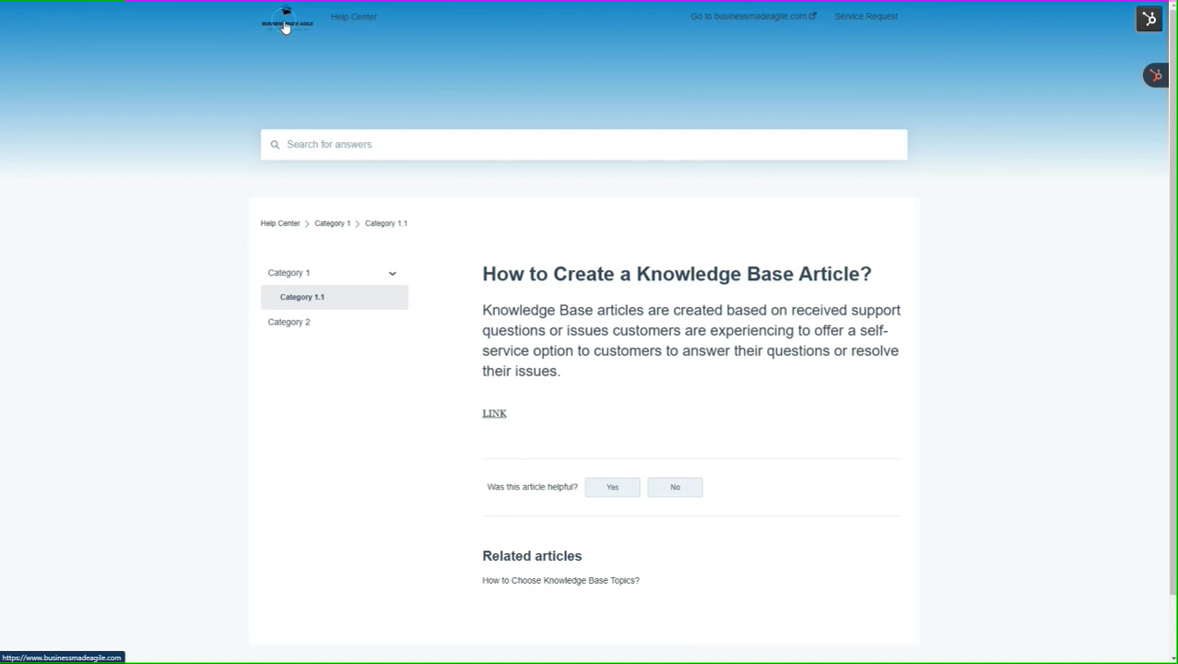
left_click(356, 20)
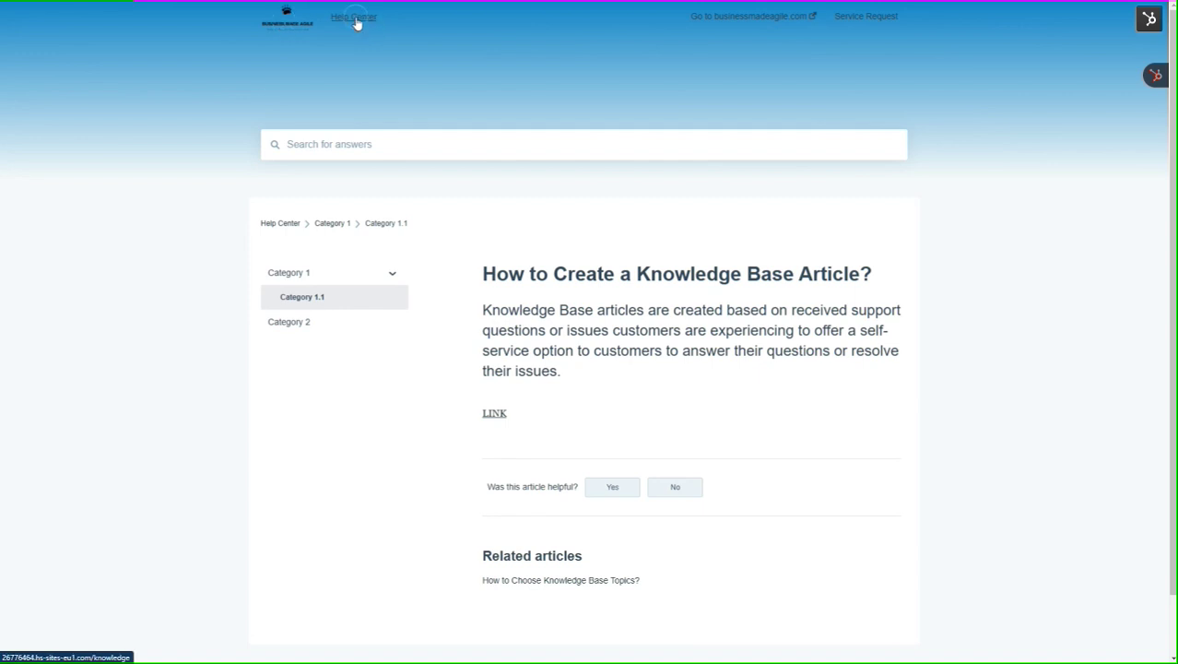
left_click(773, 21)
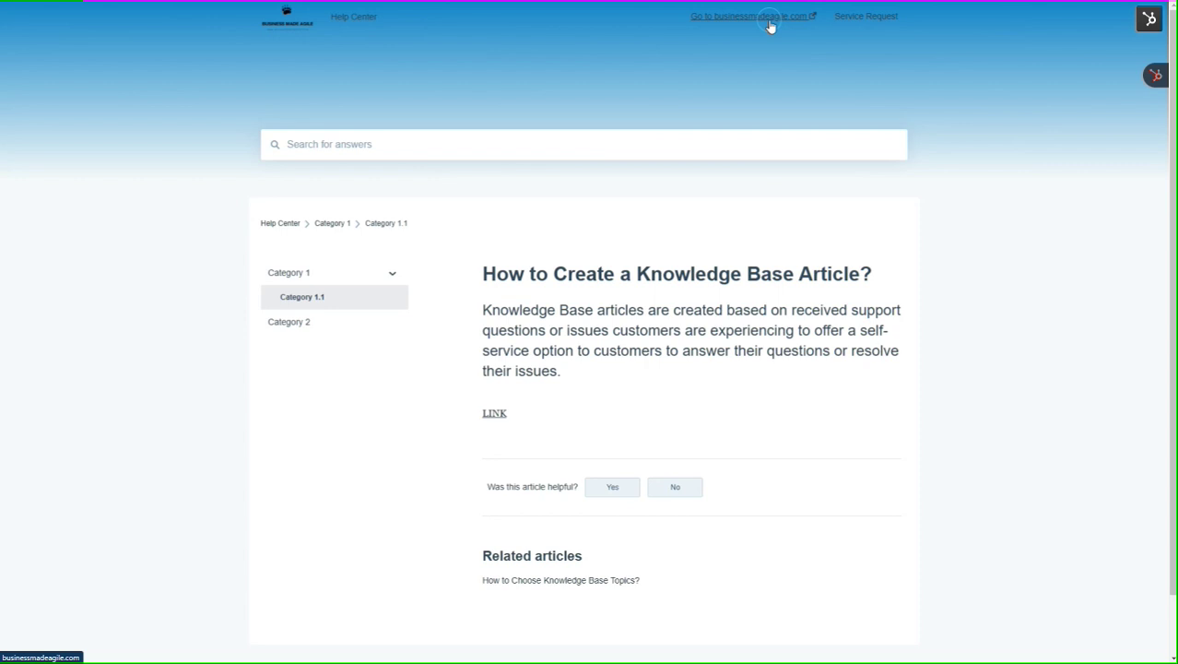
left_click(876, 22)
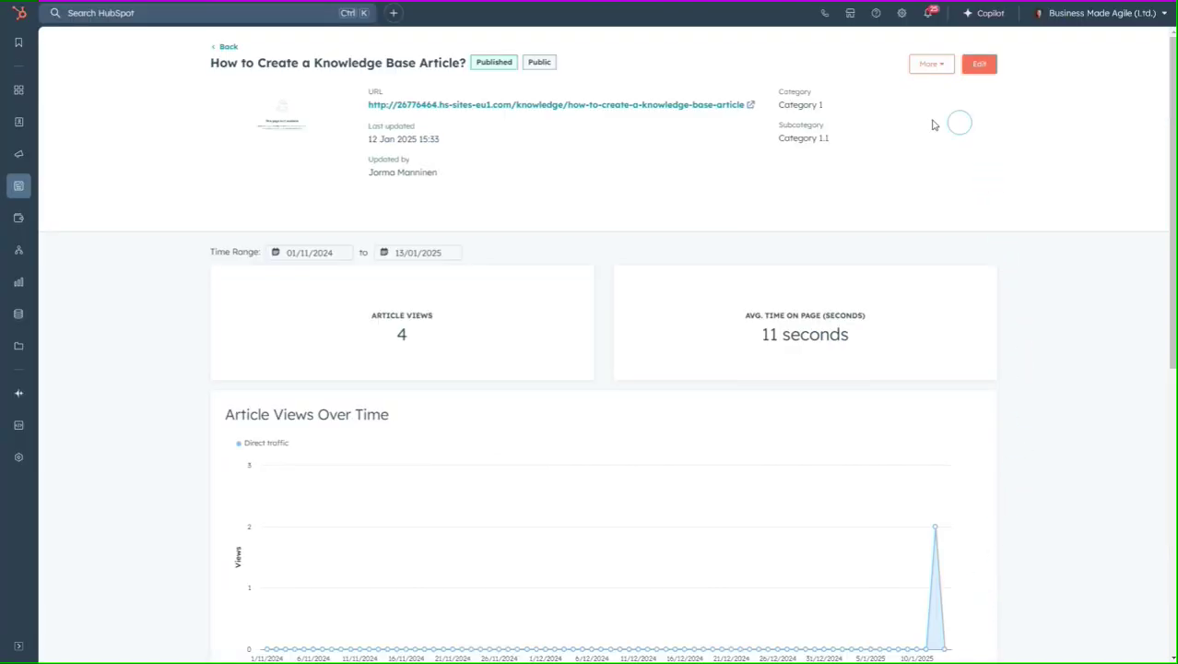
Step: Review the article's audience access options without changing them, and return to the list of articles
left_click(943, 65)
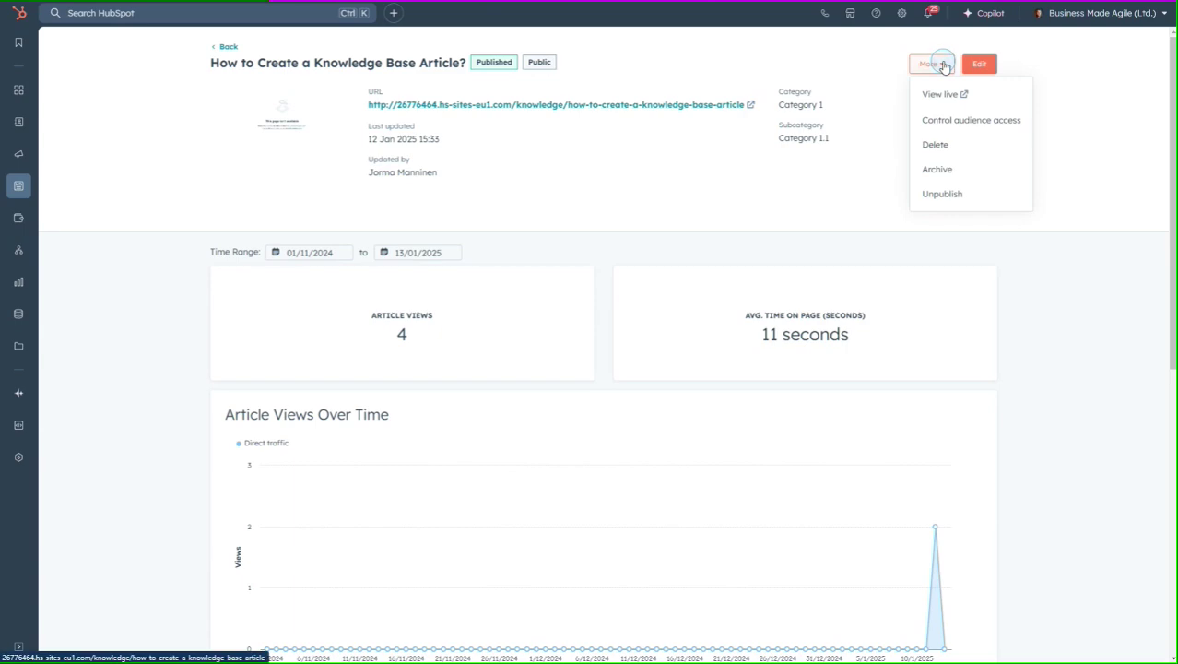
left_click(977, 121)
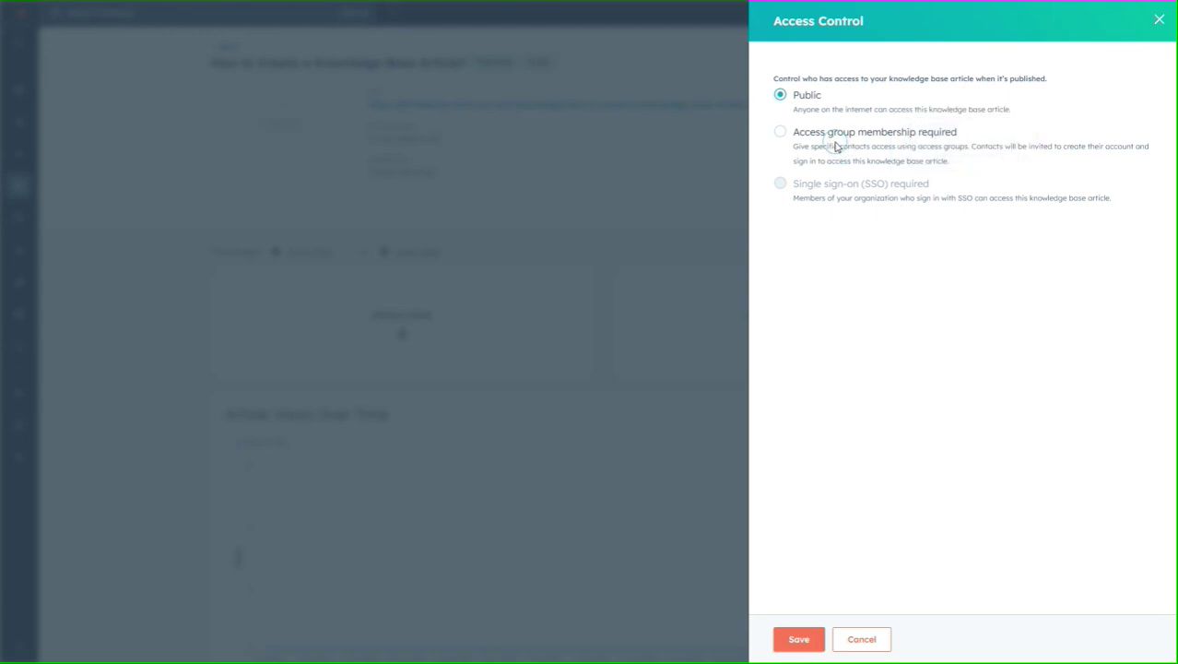
left_click(862, 638)
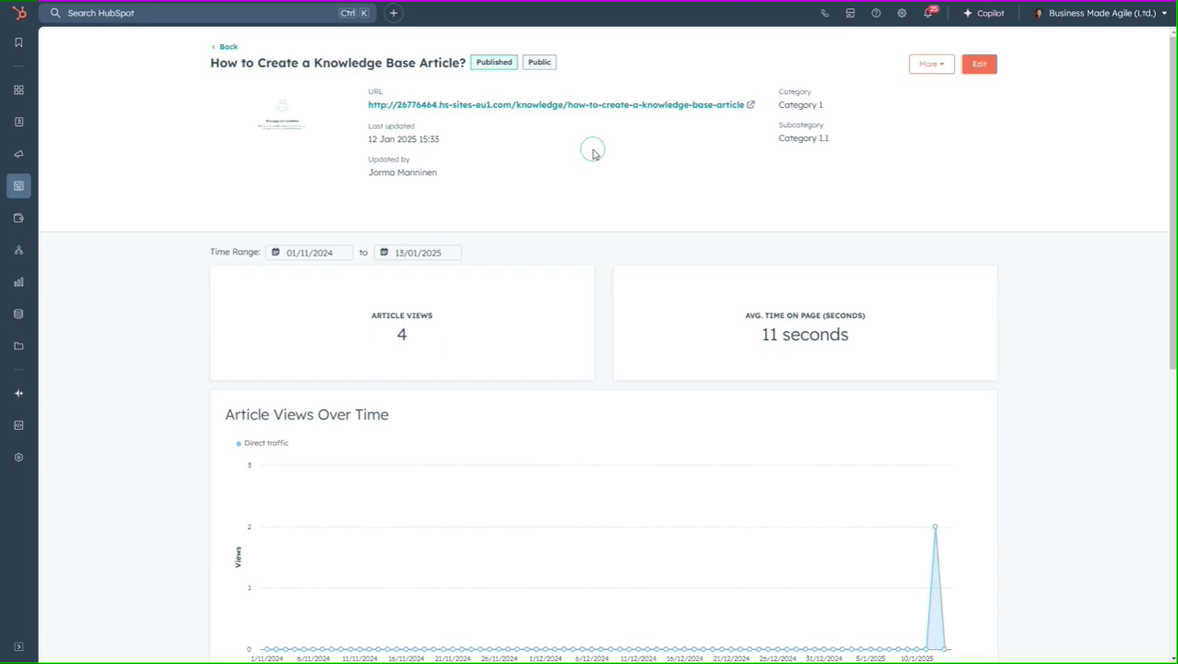
left_click(228, 49)
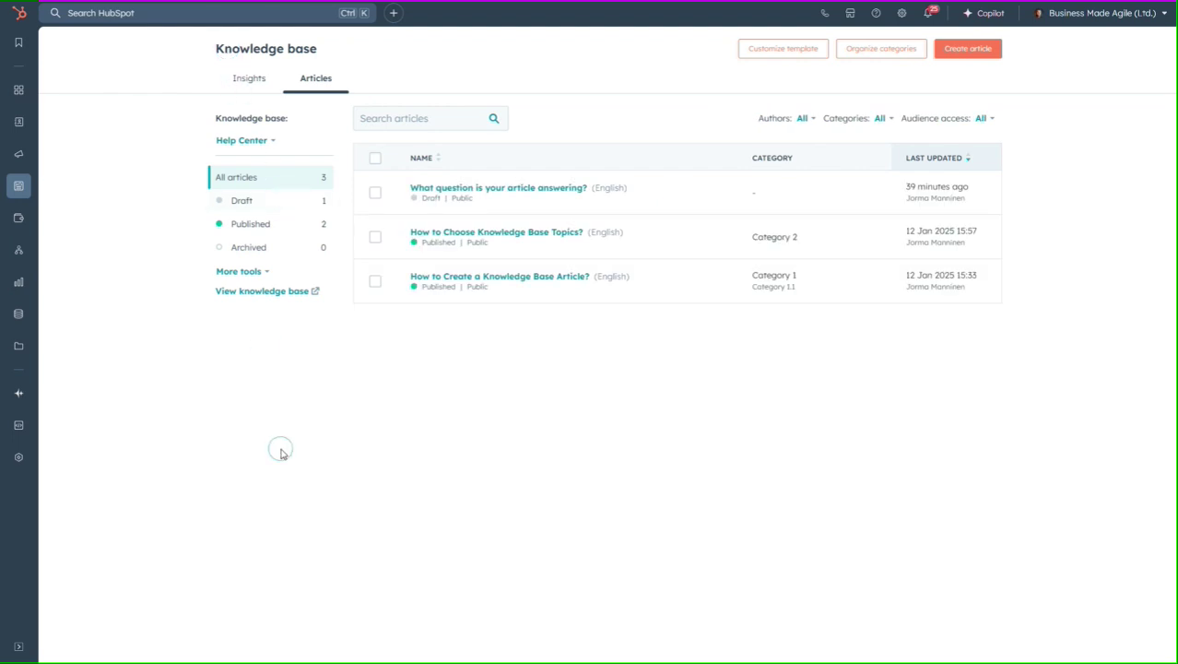
Step: Review the additional knowledge base tools and the Help Center selector with its option to add a knowledge base
left_click(259, 274)
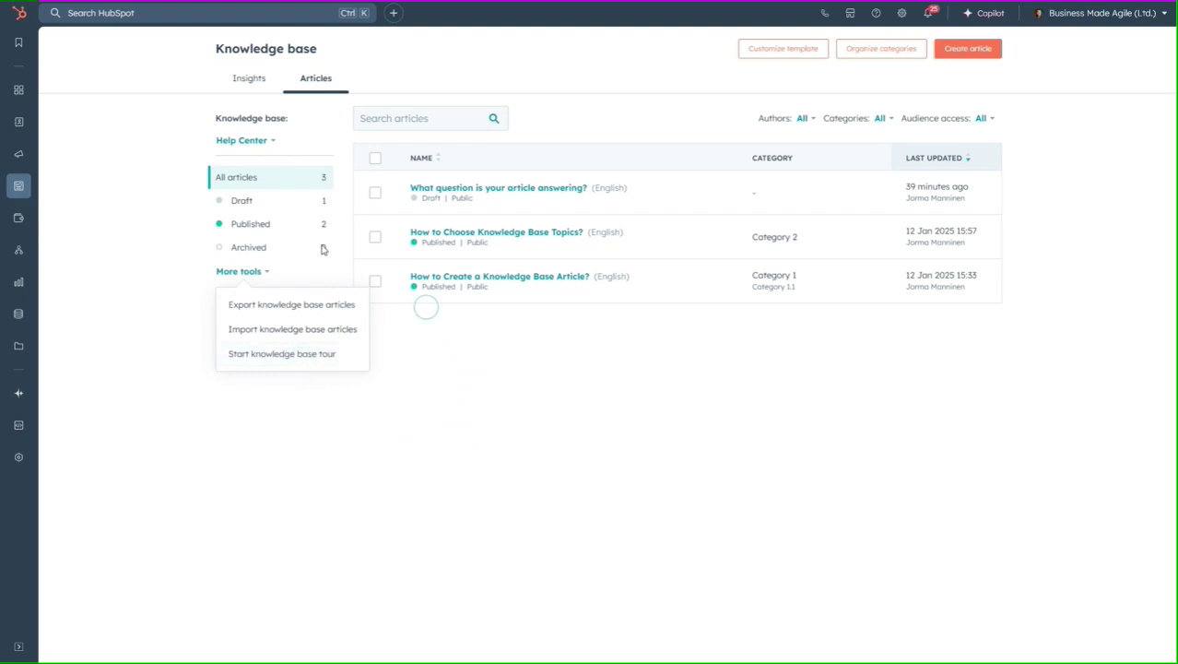
left_click(168, 143)
left_click(274, 142)
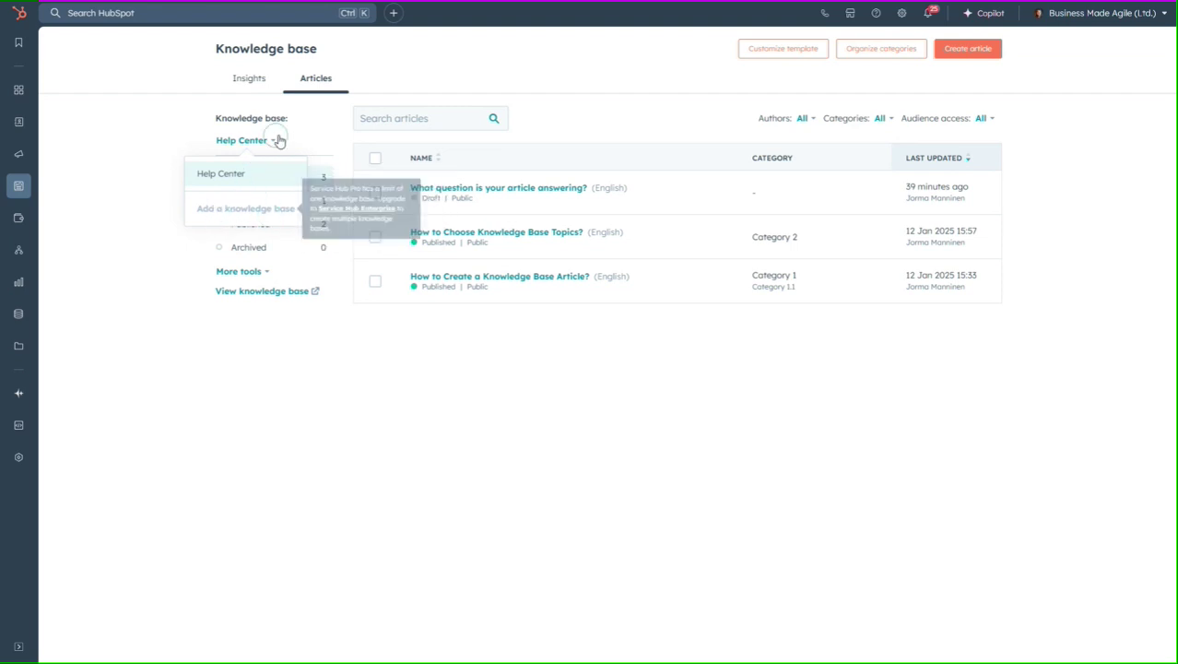
mouse_move(275, 211)
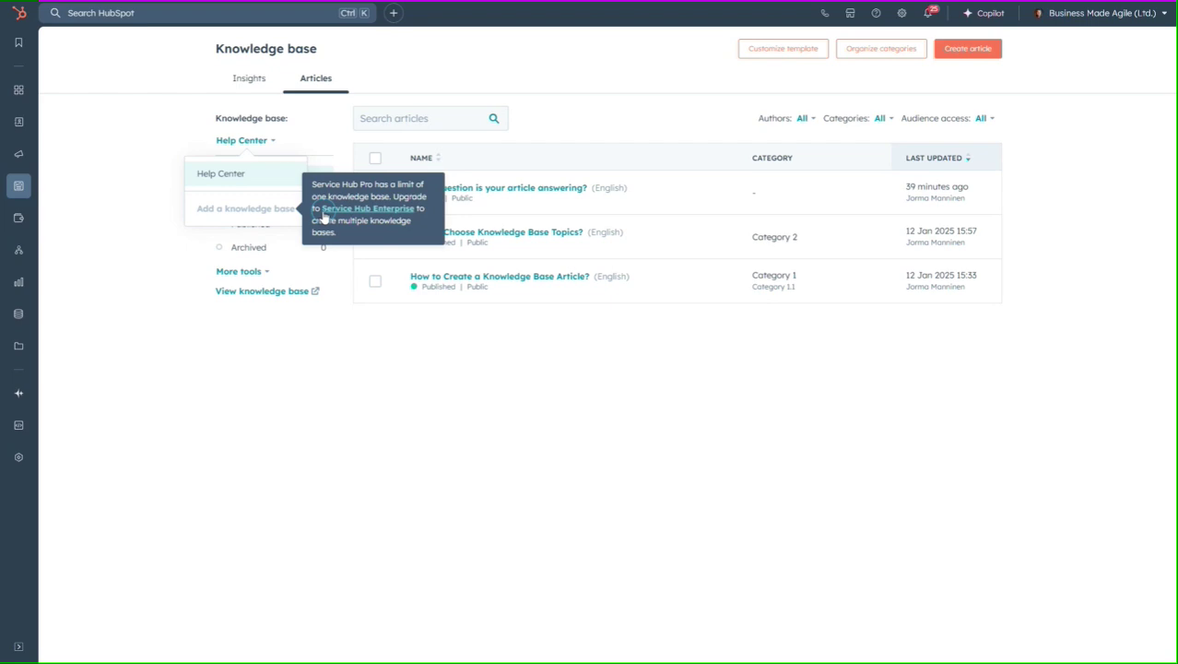
left_click(87, 145)
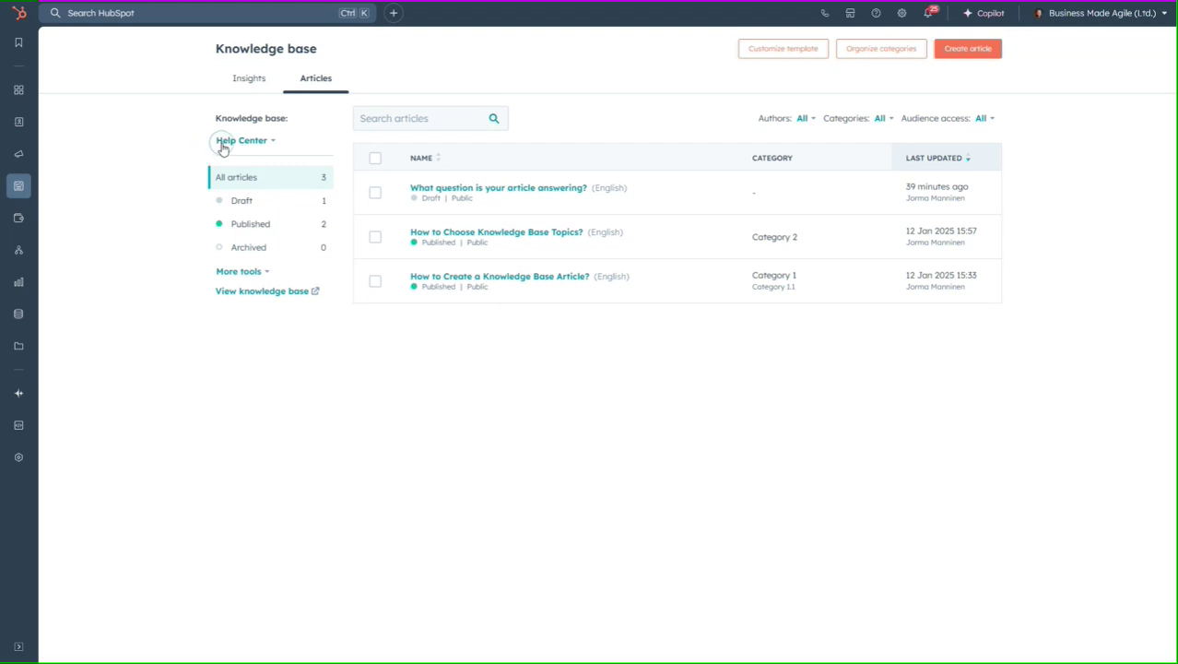
Step: Open the knowledge base template customization and show the available design templates
left_click(804, 53)
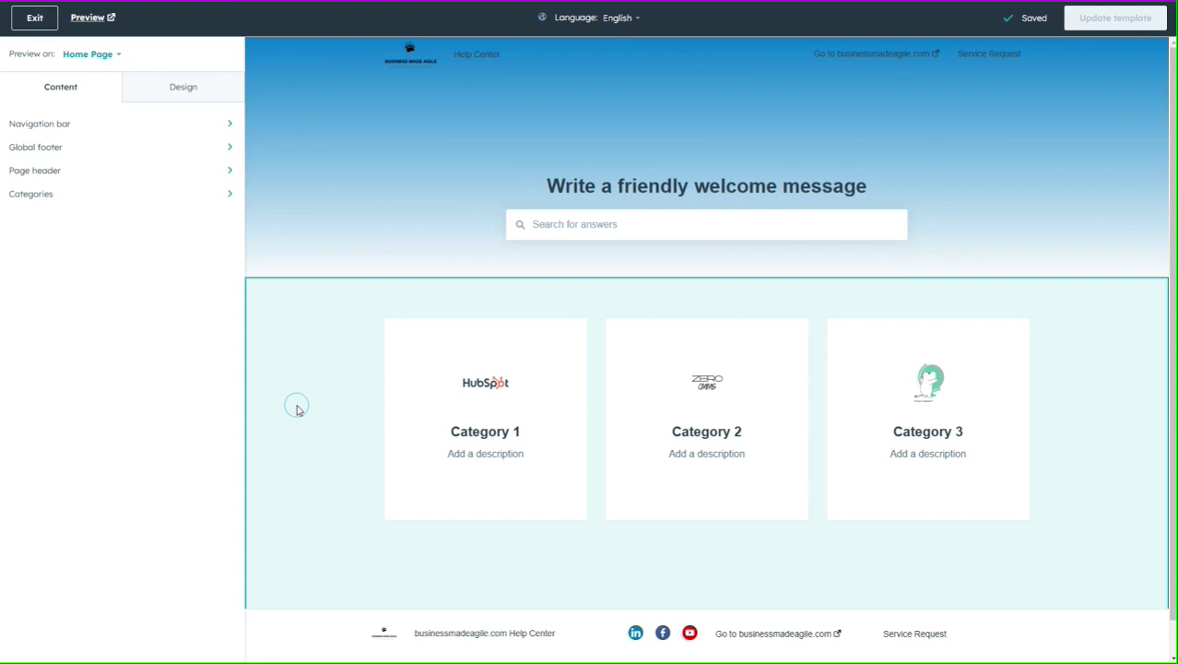
left_click(188, 88)
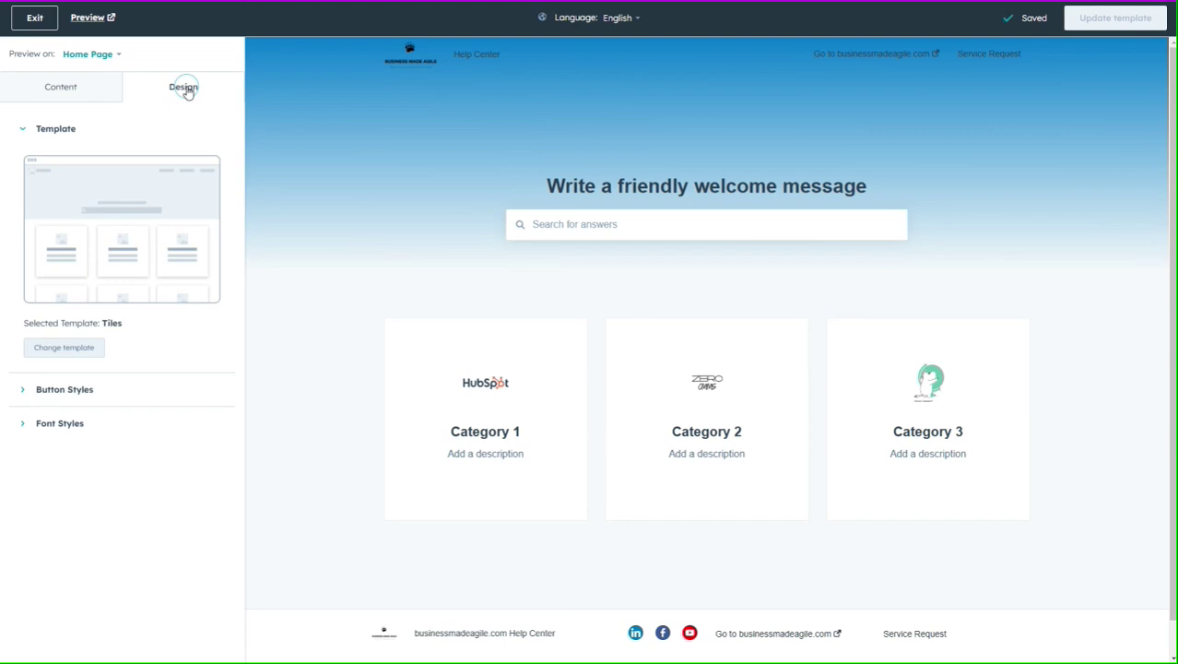
left_click(84, 350)
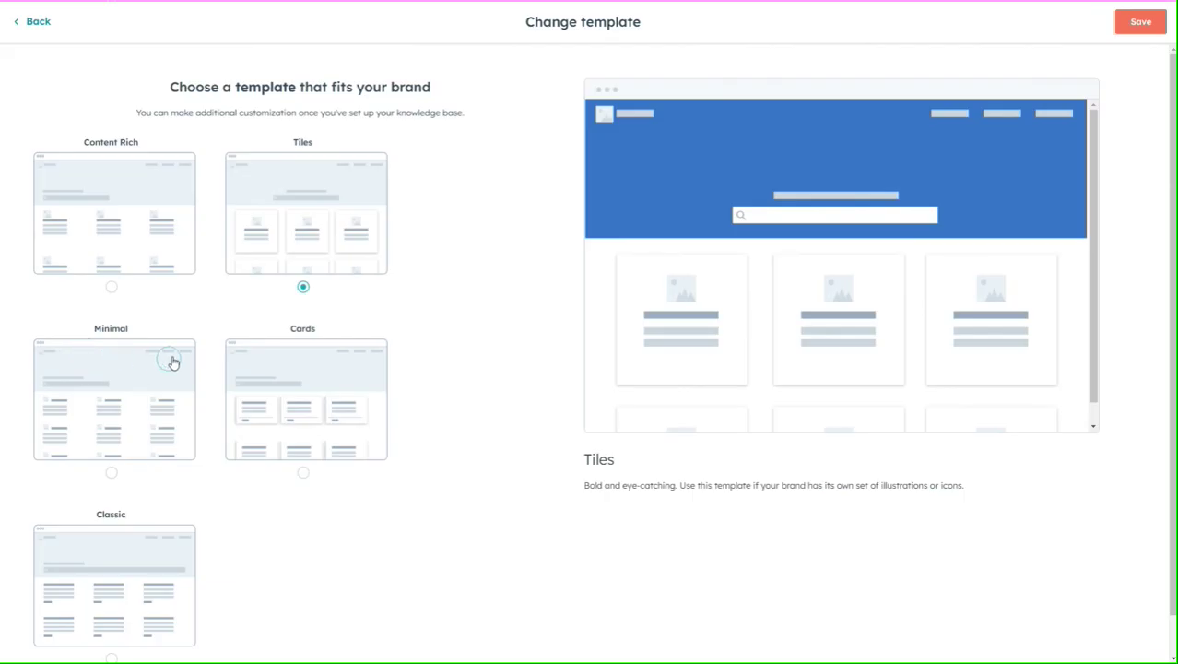
Step: Preview the Content Rich, Minimal, Cards and Classic templates, reselect Tiles and return to the template editor without saving
left_click(255, 211)
left_click(105, 217)
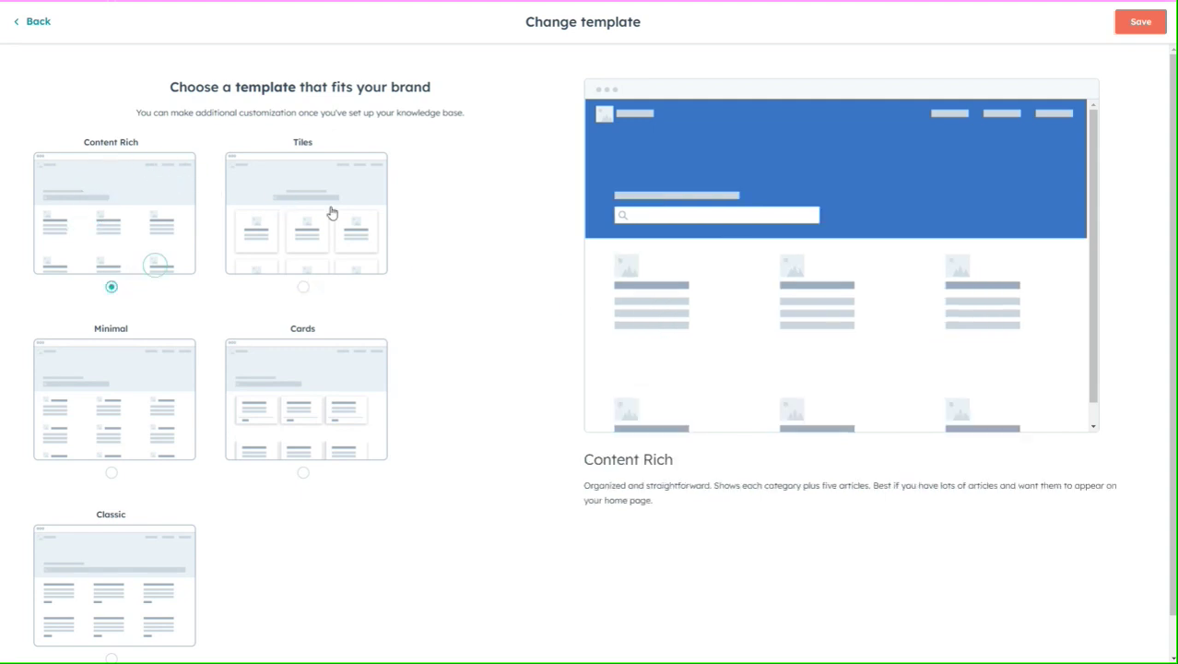
left_click(626, 265)
left_click(110, 472)
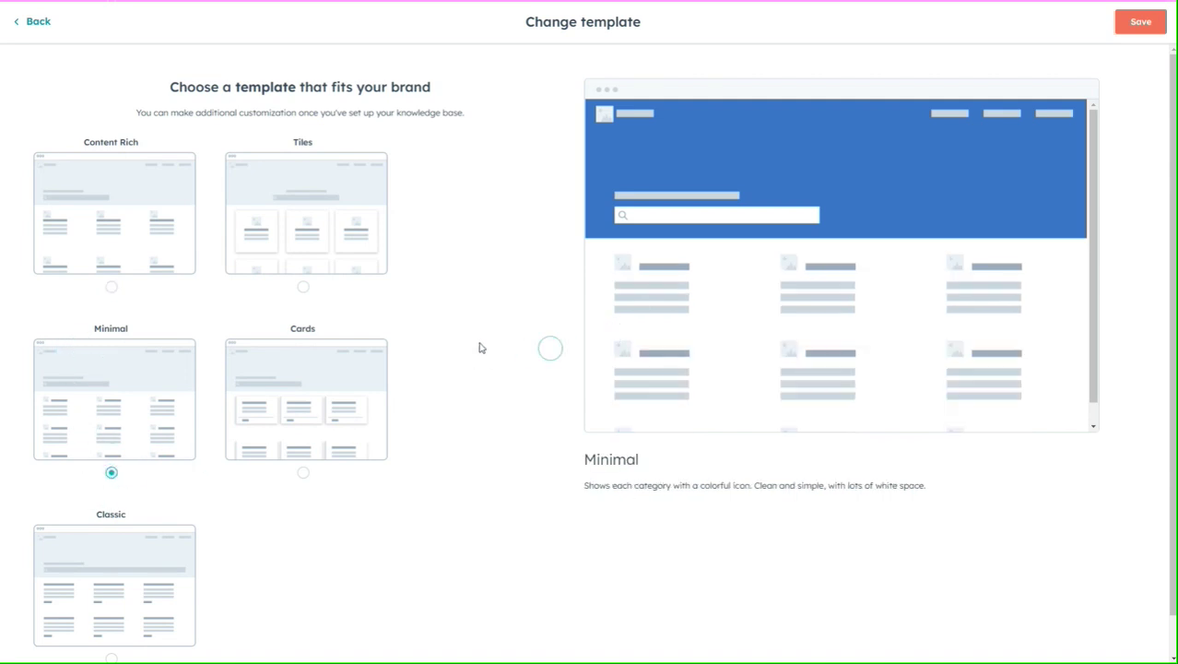
left_click(303, 472)
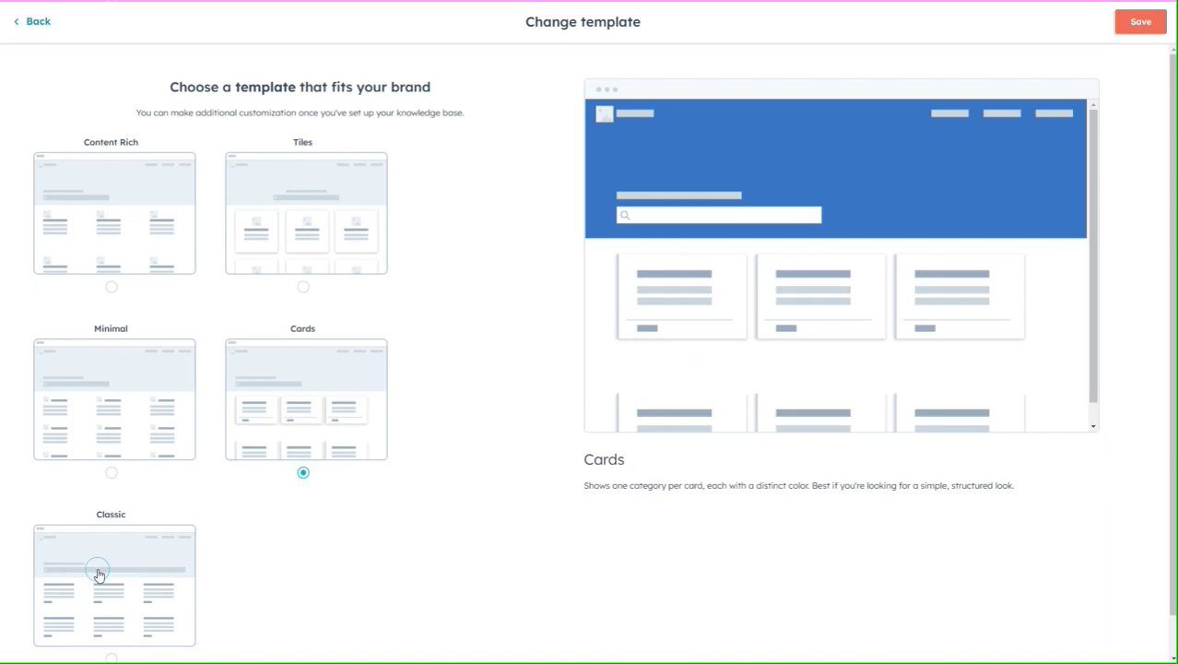
scroll(101, 590, "down", 1)
left_click(111, 616)
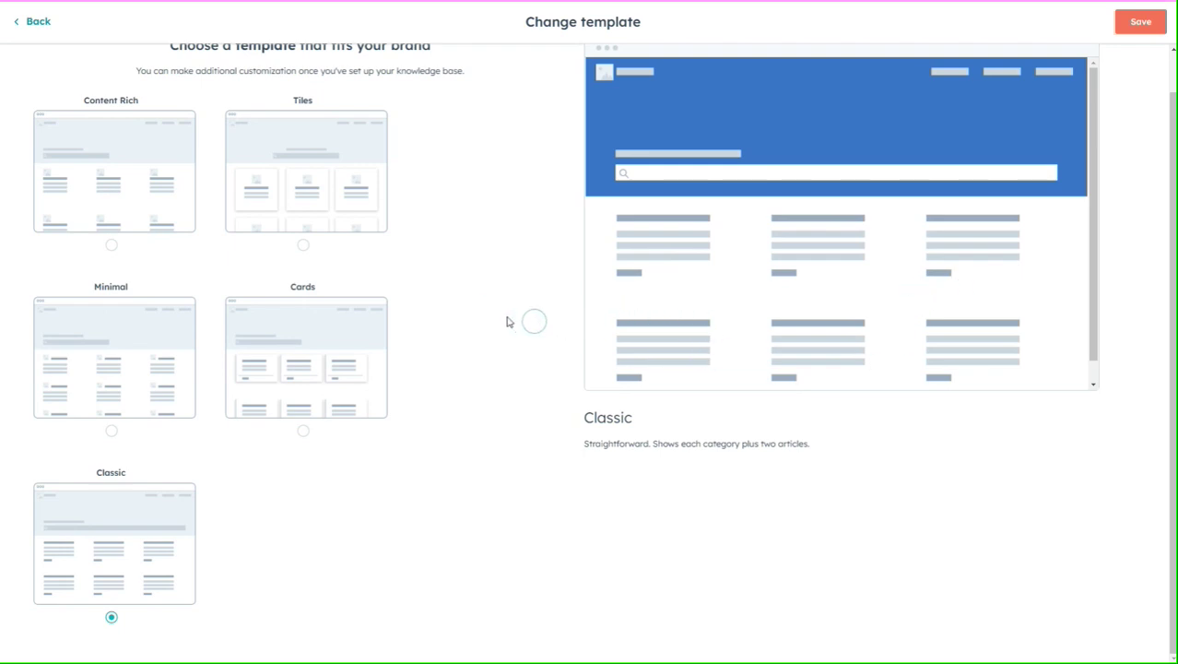
left_click(303, 243)
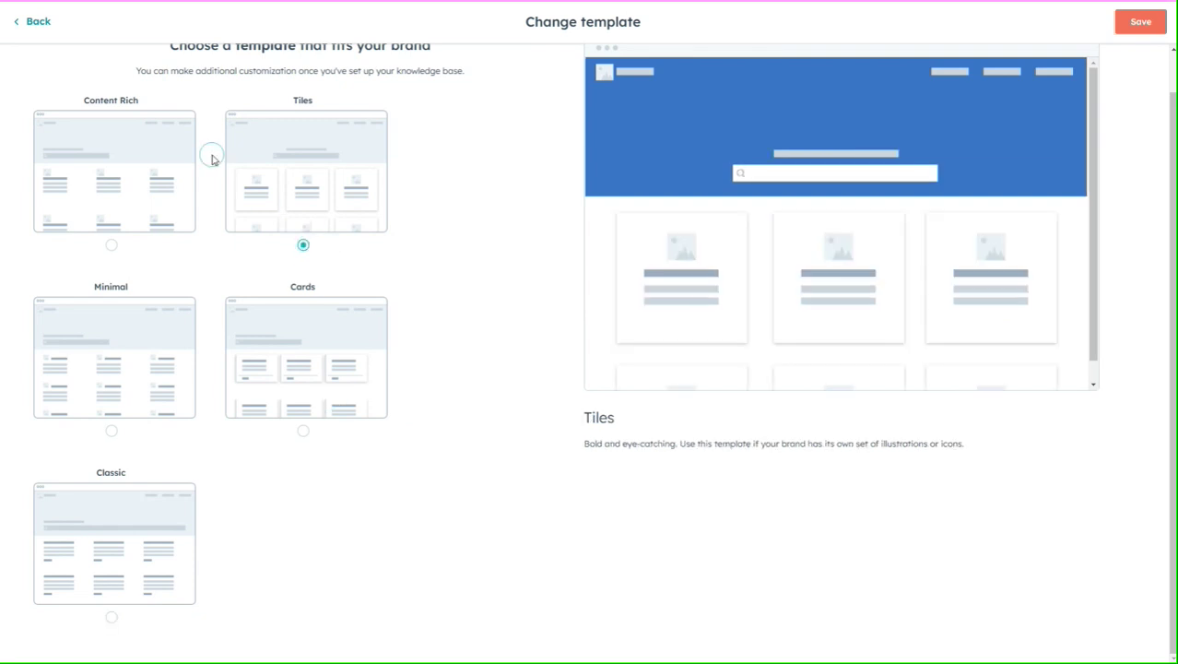
scroll(42, 29, "up", 1)
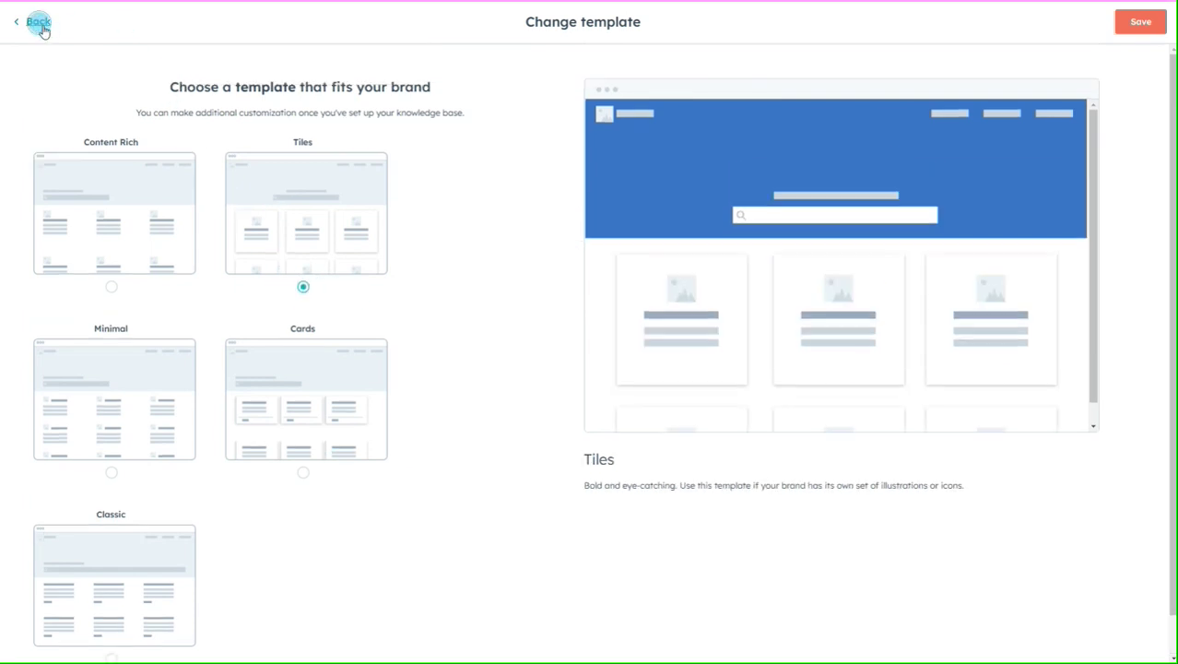
left_click(40, 26)
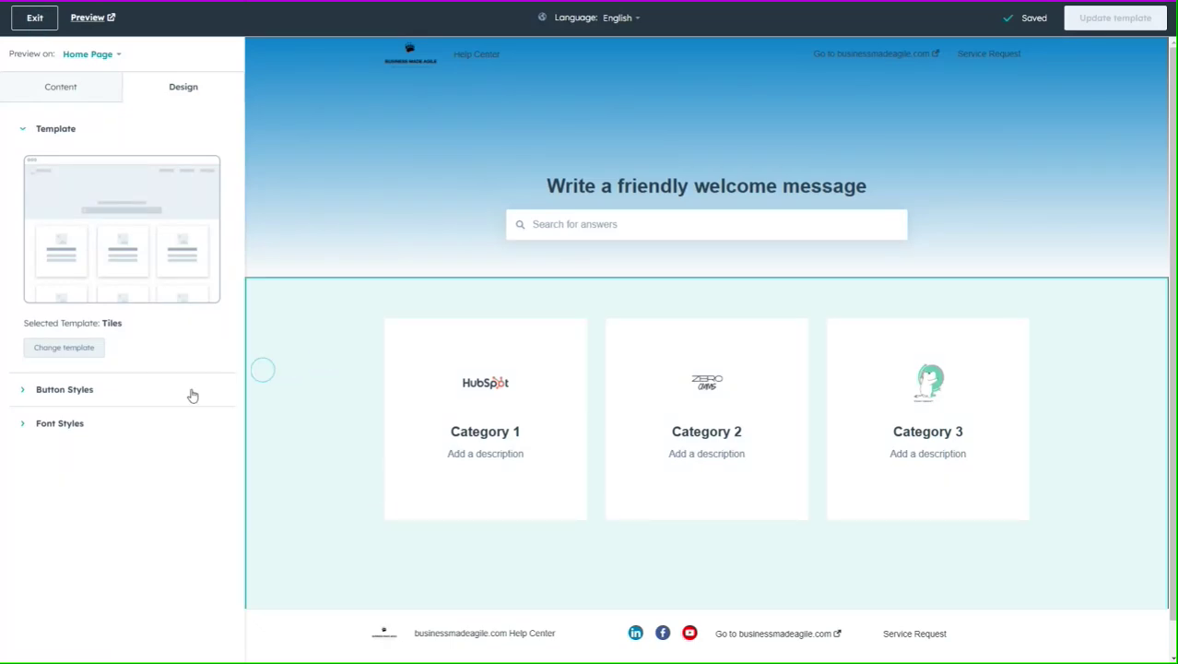
Step: Expand the template's Button Styles and Font Styles and review their color and font settings
left_click(55, 393)
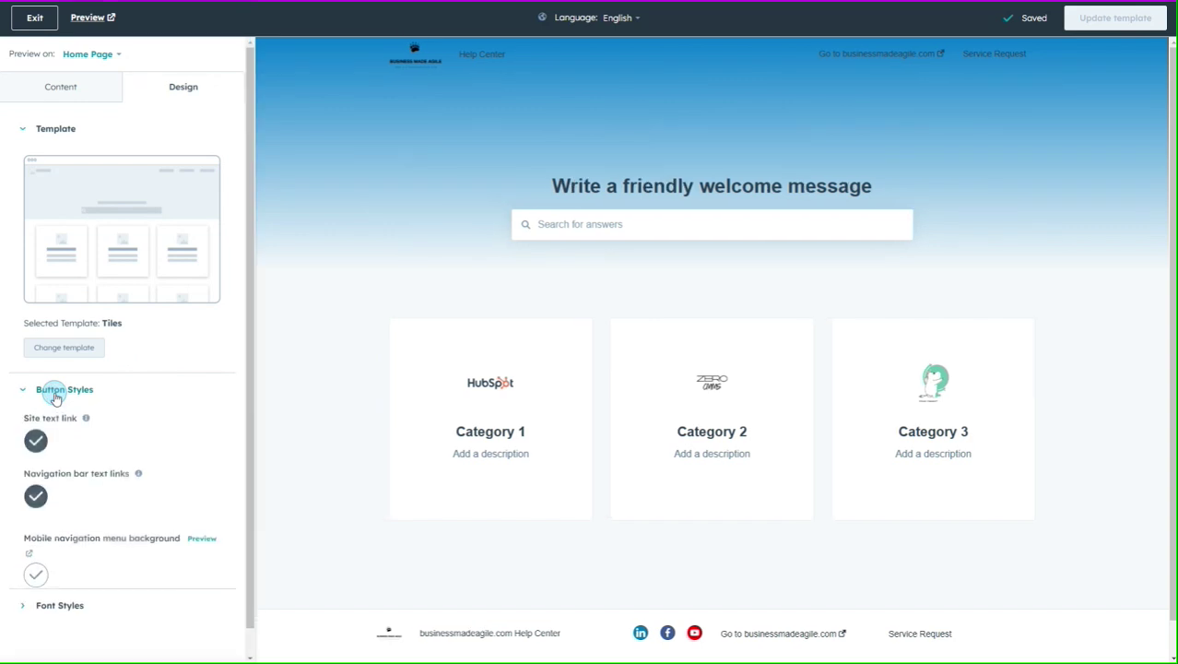
scroll(221, 406, "down", 1)
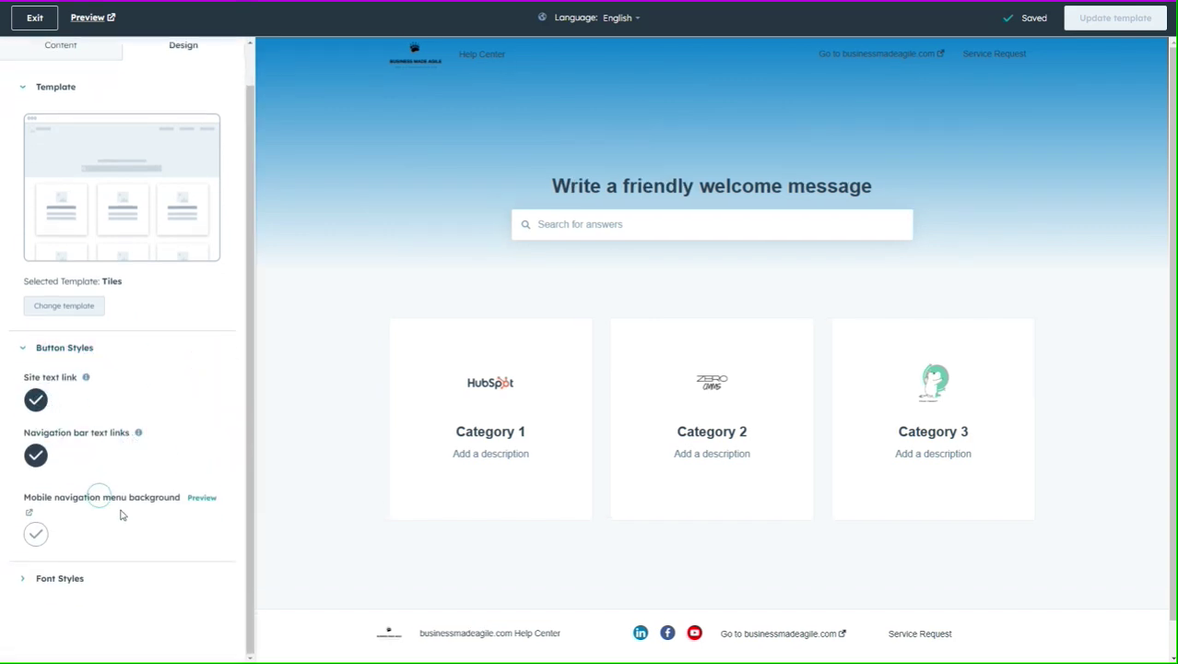
left_click(67, 581)
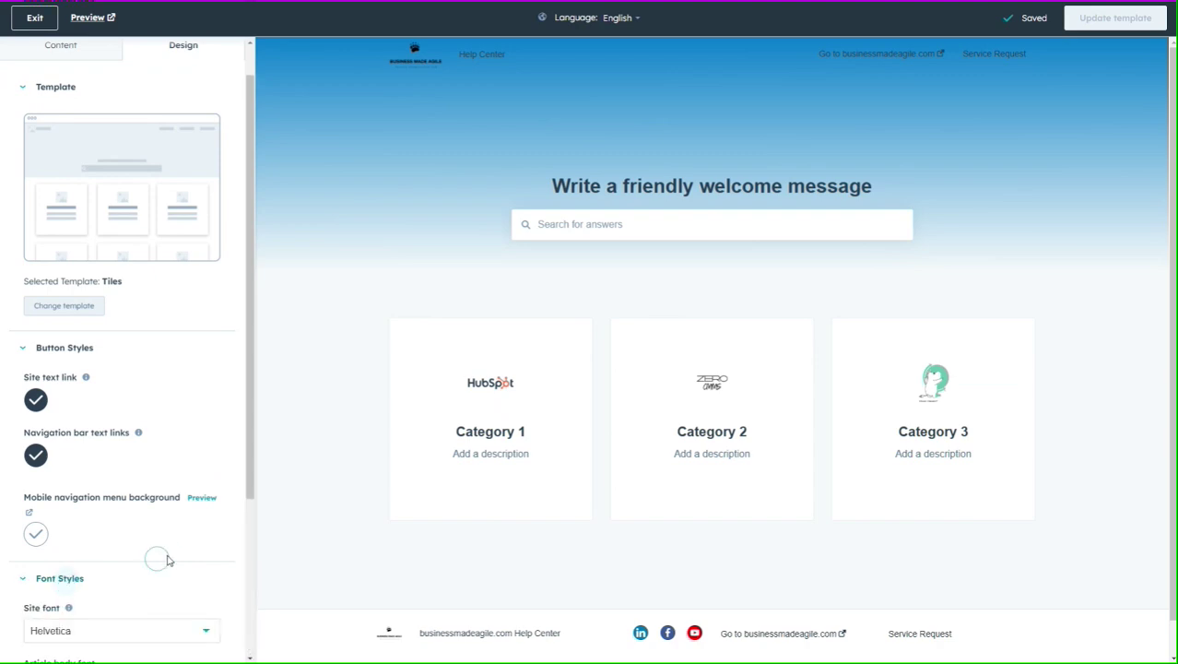
scroll(163, 481, "down", 5)
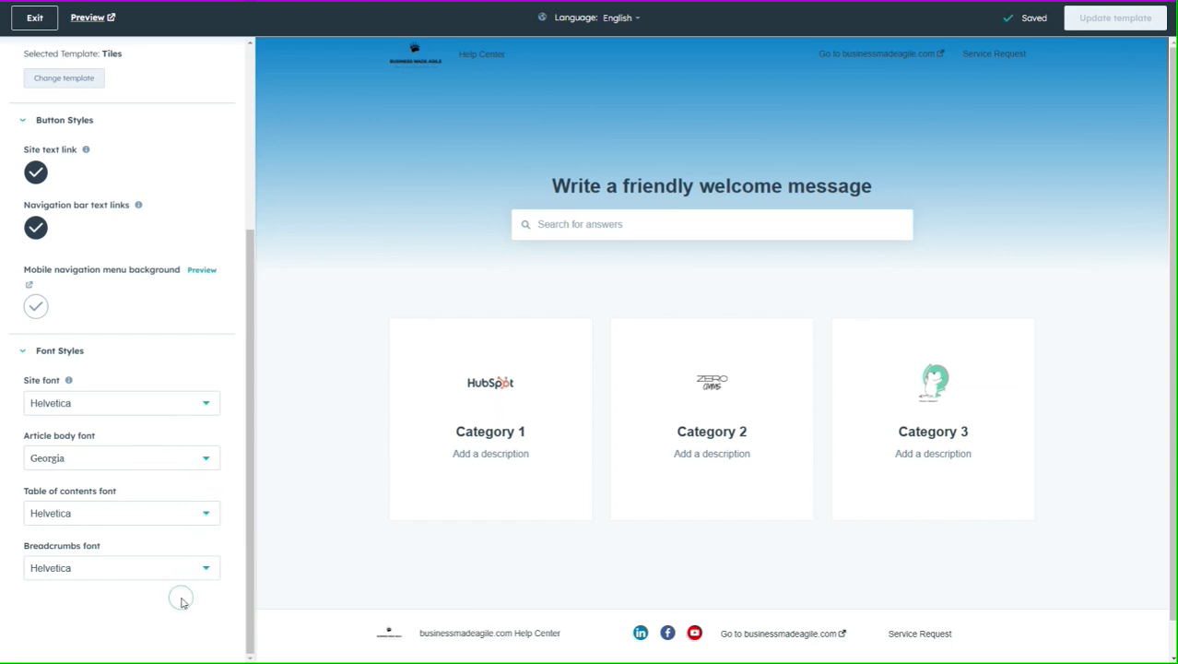
scroll(229, 571, "up", 6)
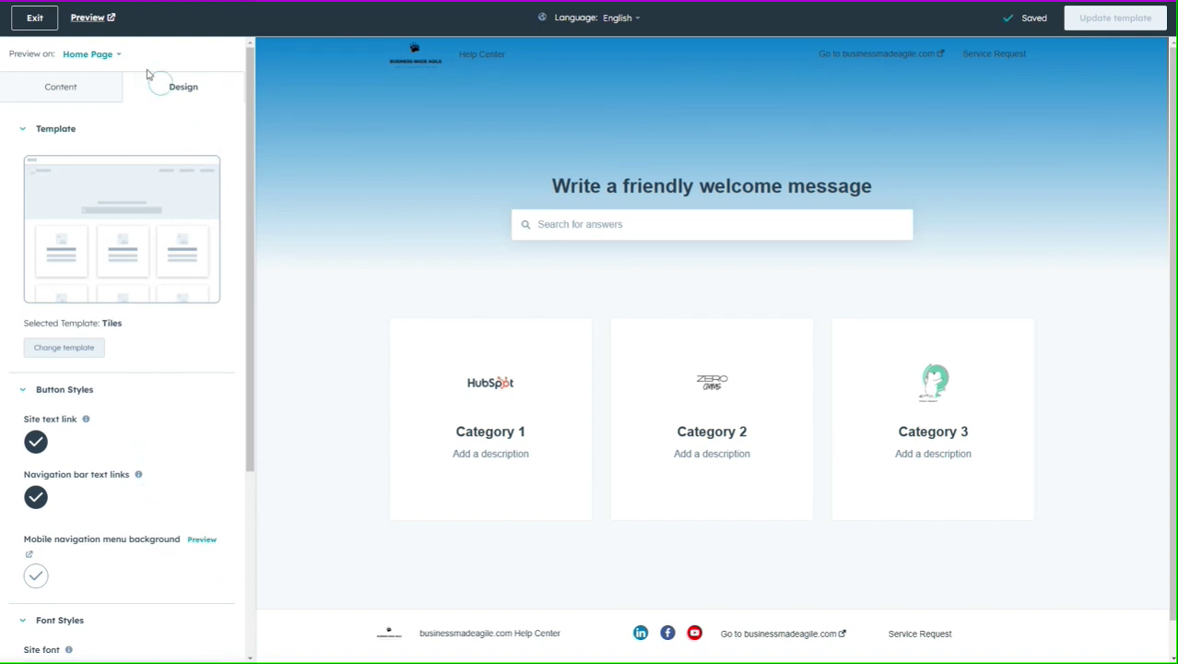
Step: Open the Categories settings in the home page's content options
left_click(60, 86)
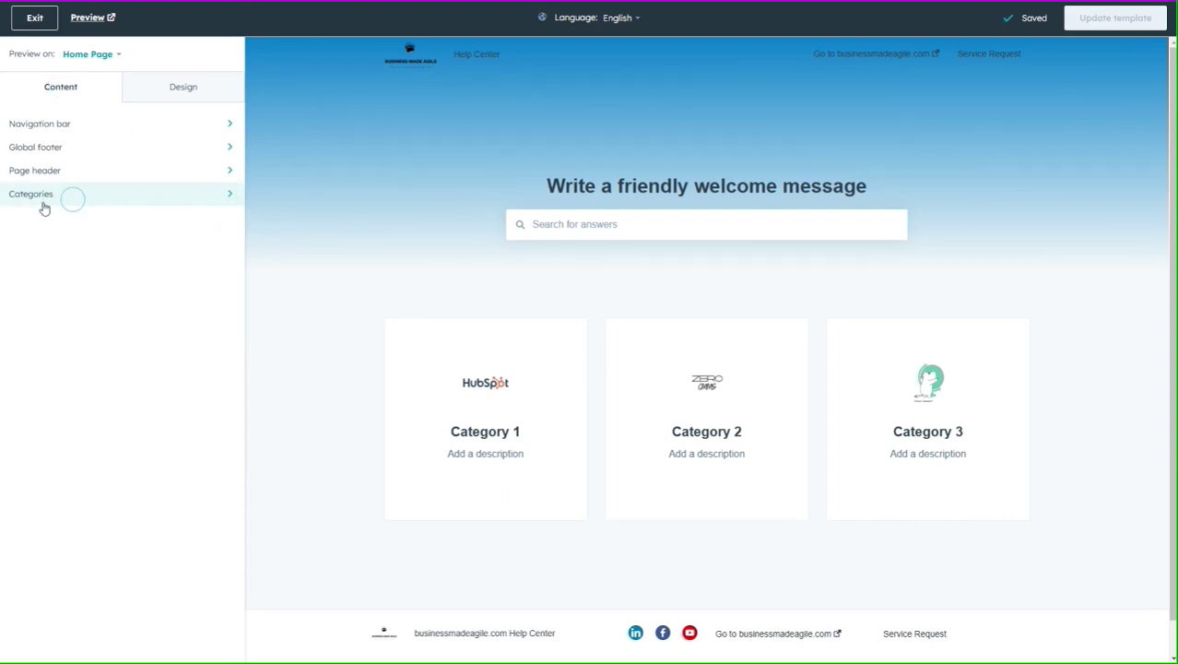
left_click(228, 196)
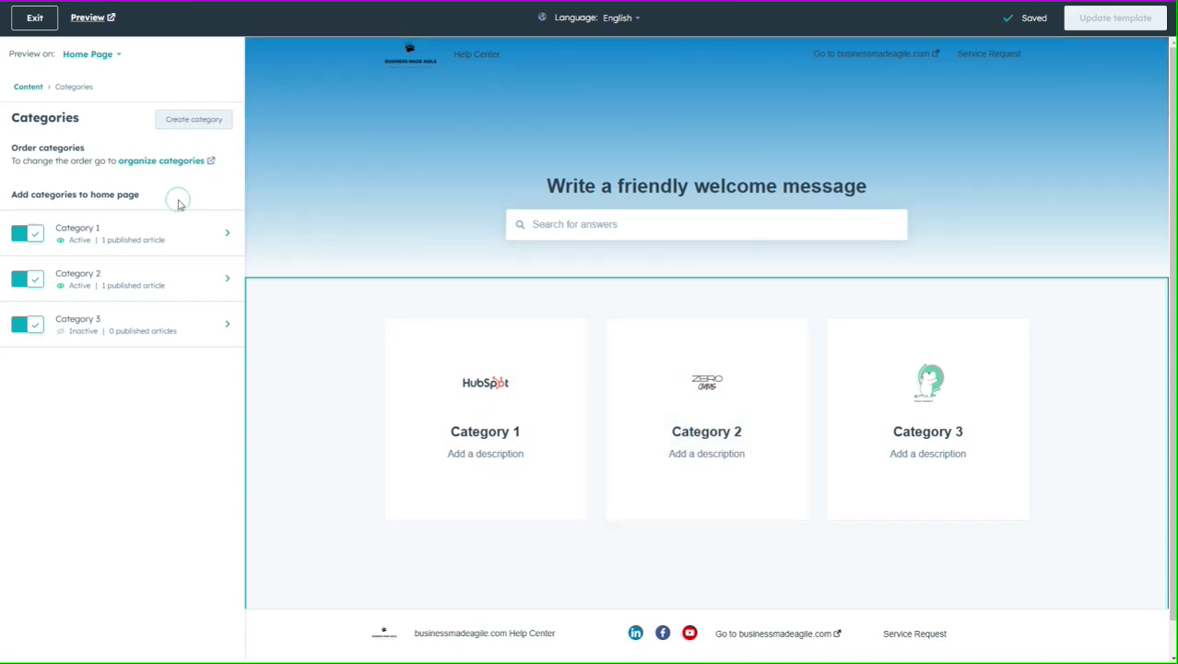
Step: Create a new knowledge base category named "Category 4" without a description
left_click(207, 121)
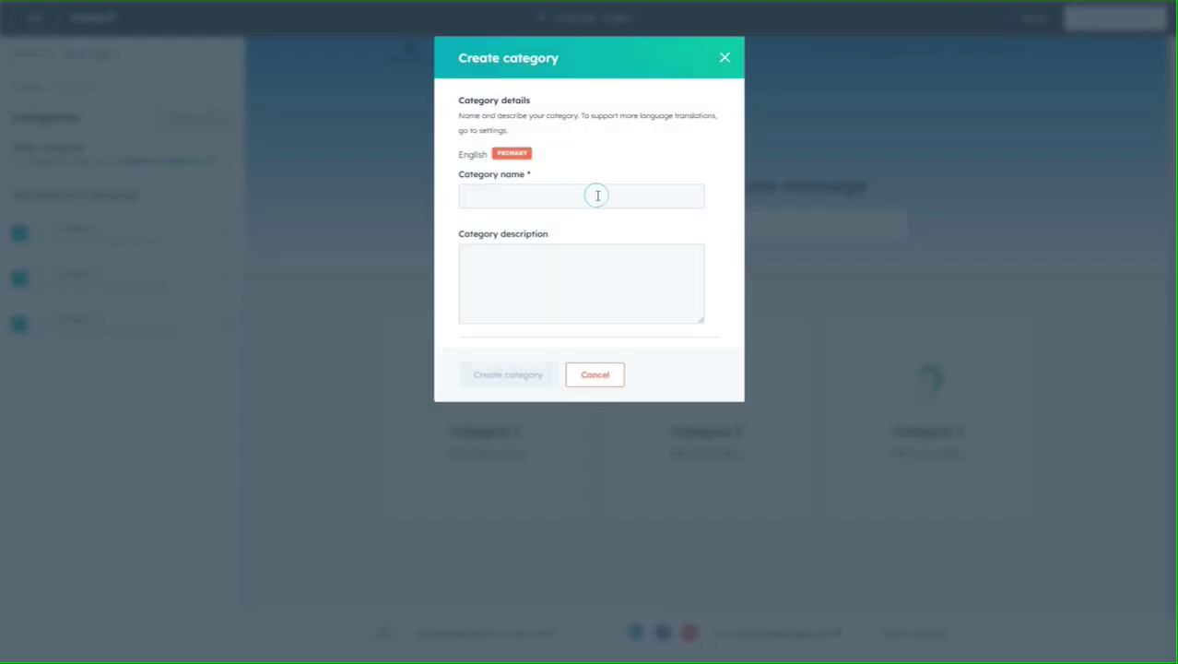
left_click(598, 195)
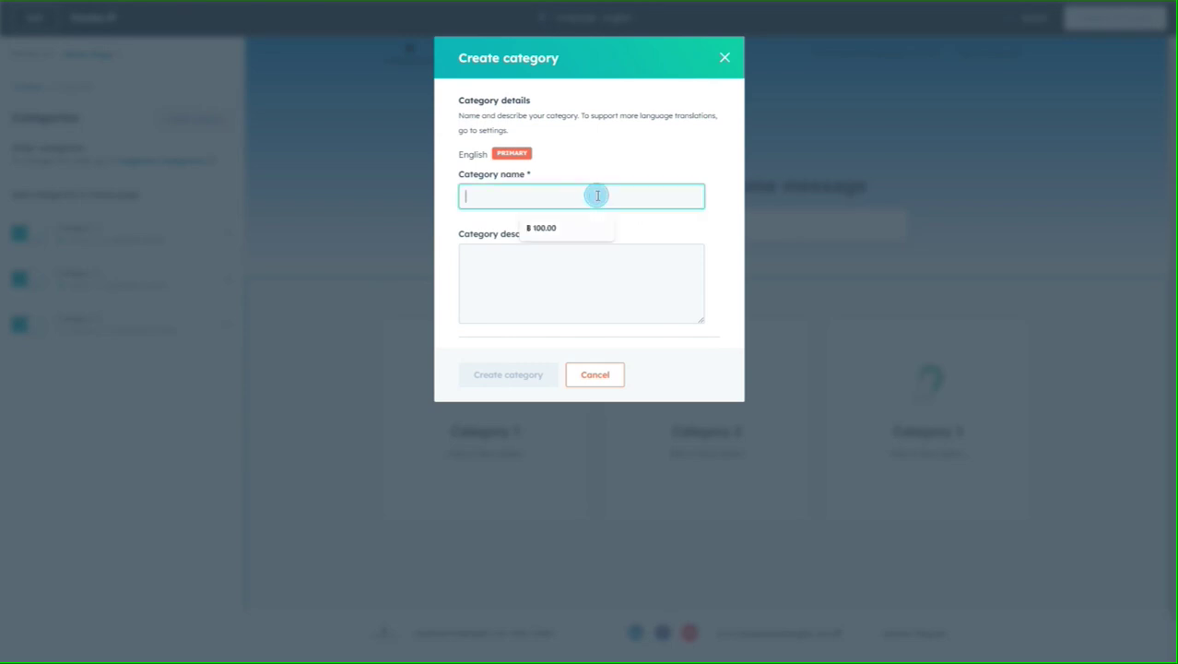
type("Category 4")
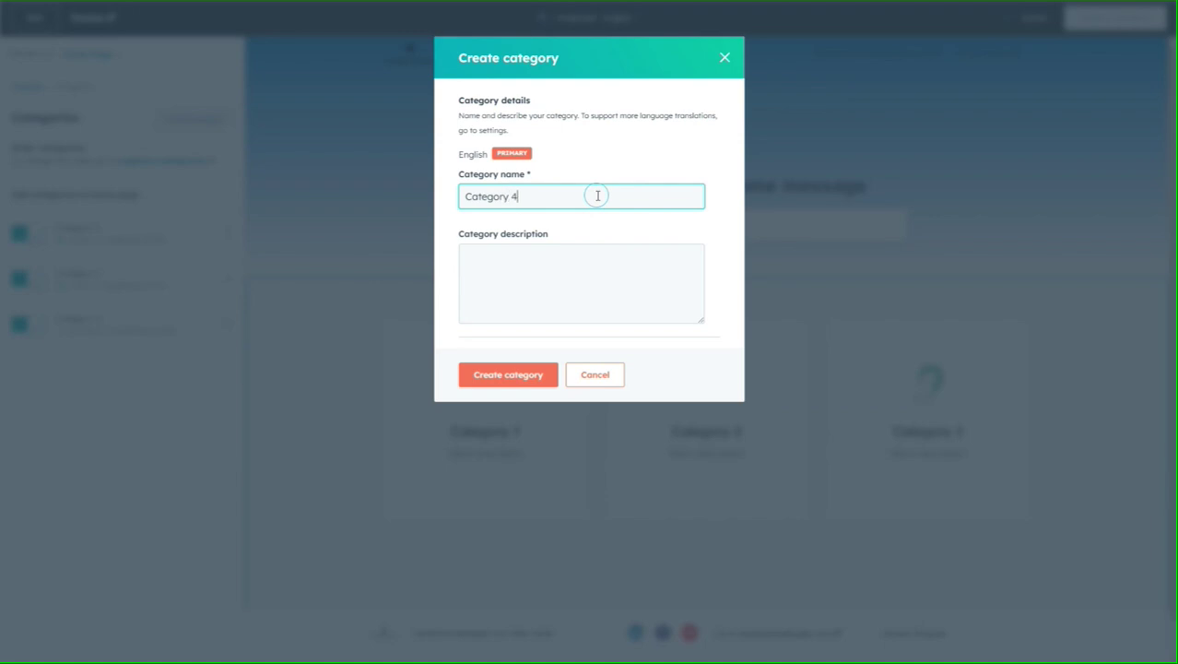
left_click(526, 382)
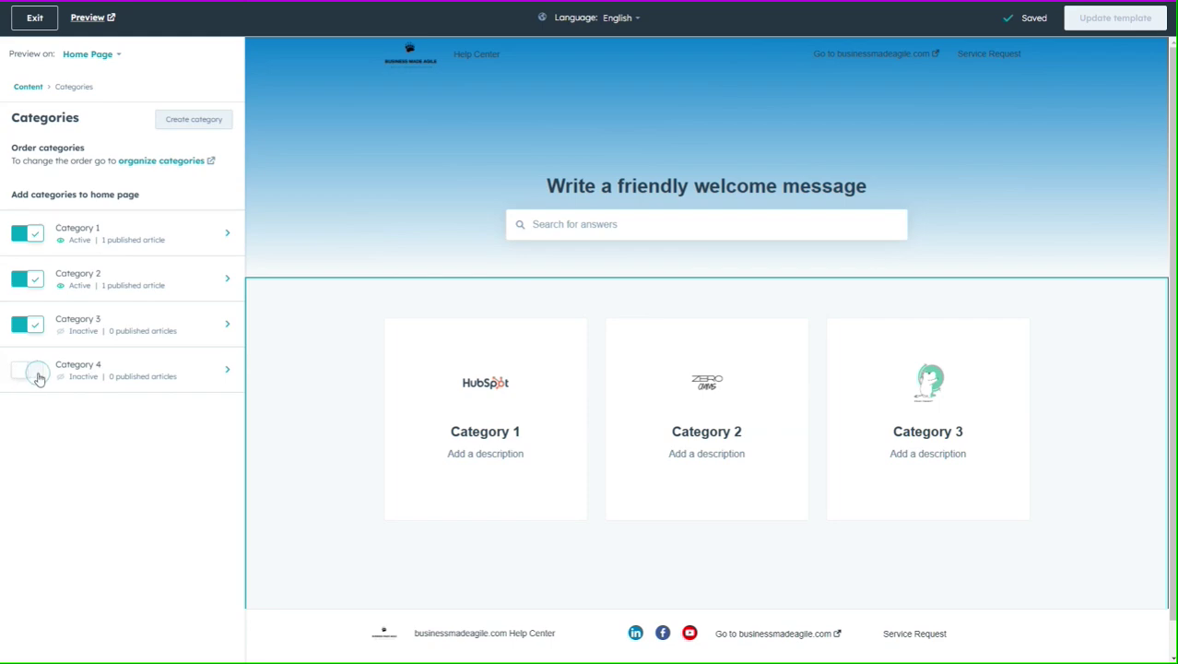
Step: Review the own-image option for Category 4, and select the "Arrow right" icon from the library as its category image
left_click(226, 369)
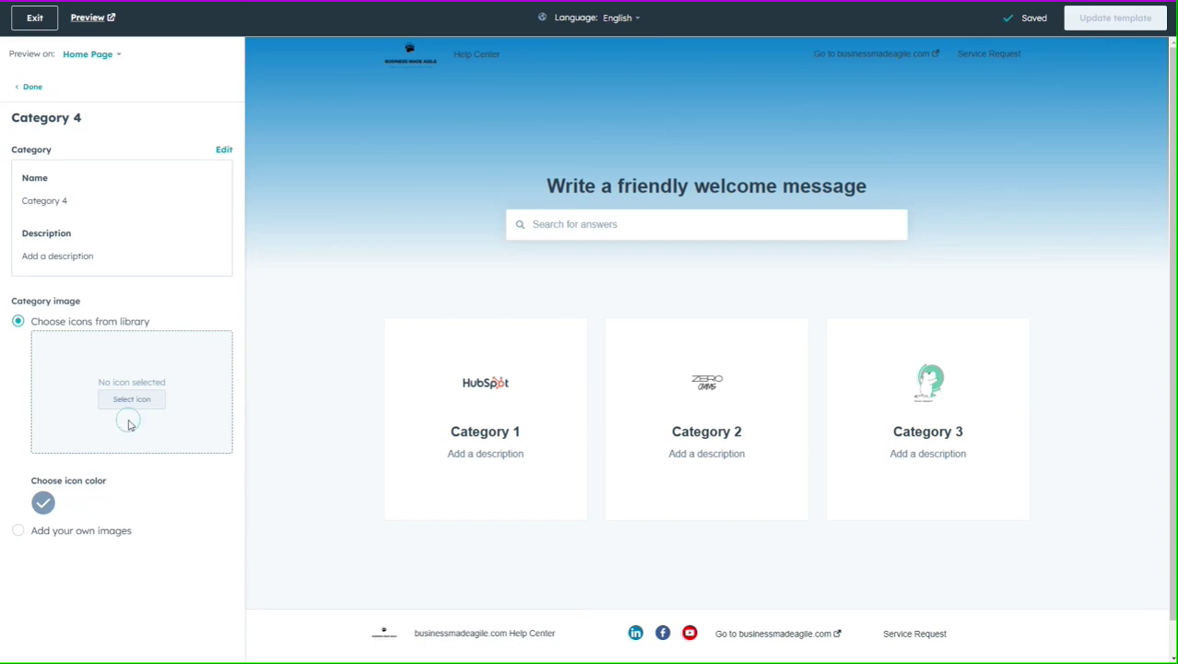
left_click(19, 533)
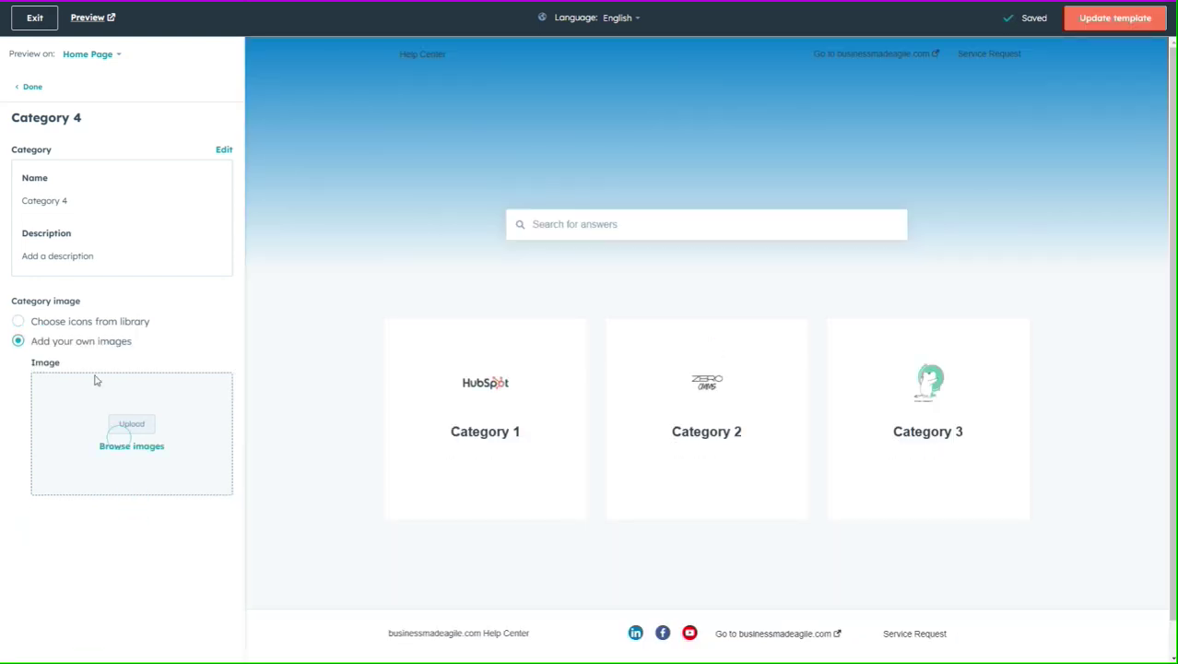
left_click(83, 322)
left_click(131, 399)
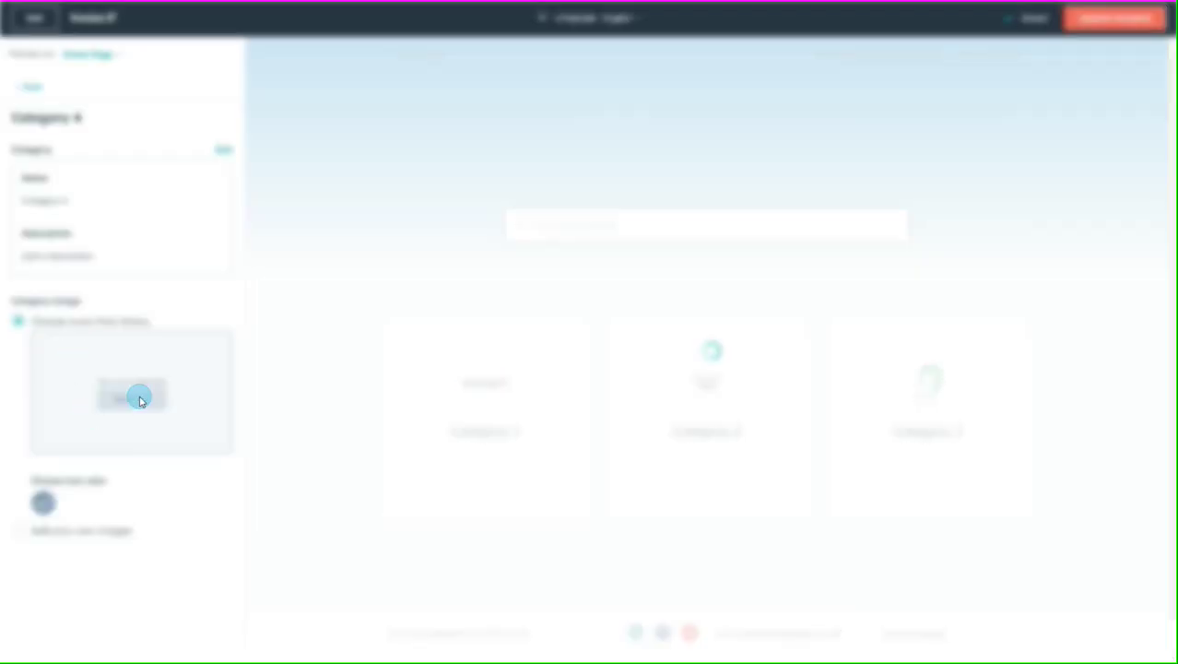
left_click(1069, 475)
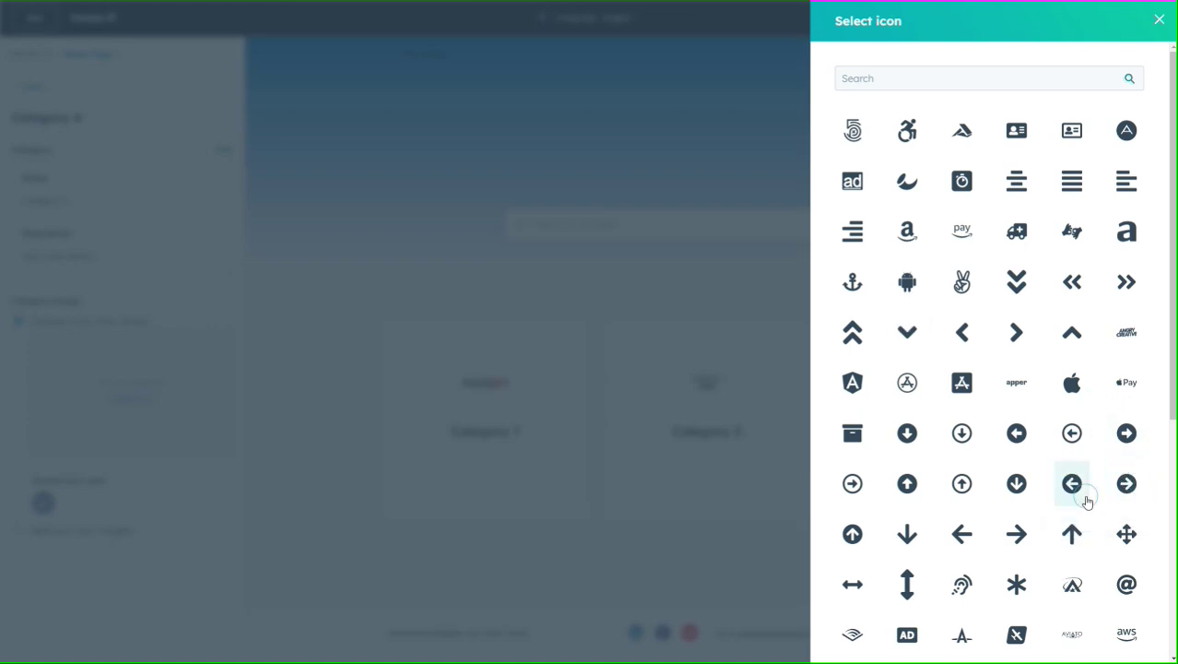
scroll(1089, 497, "down", 4)
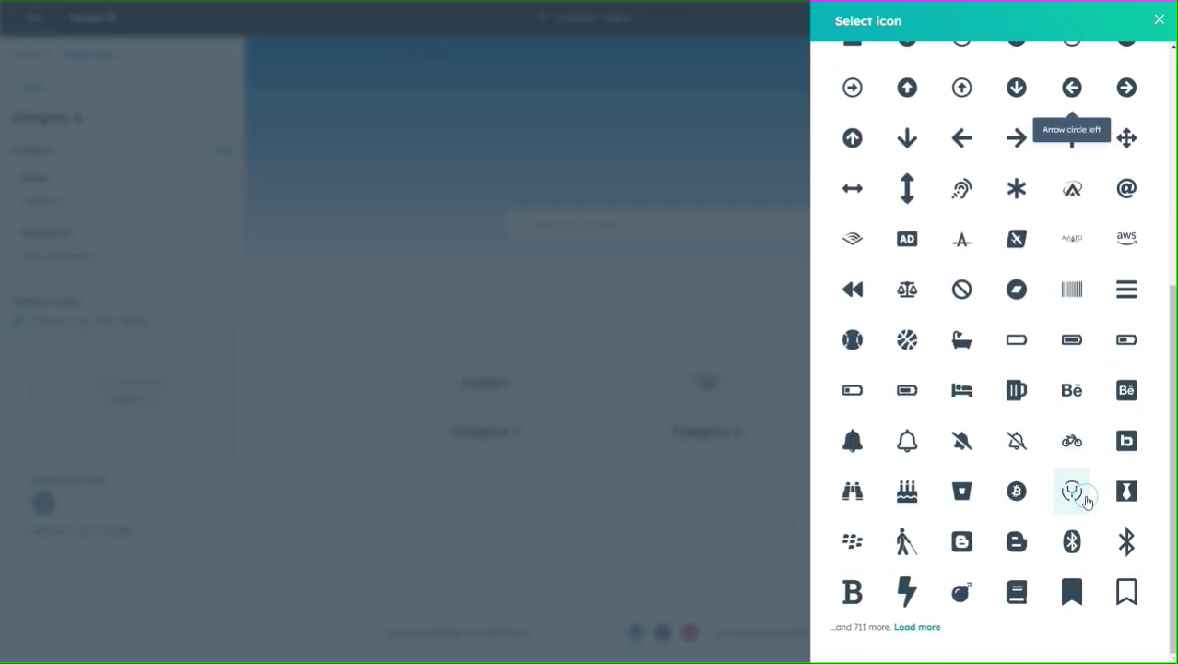
scroll(1088, 501, "up", 4)
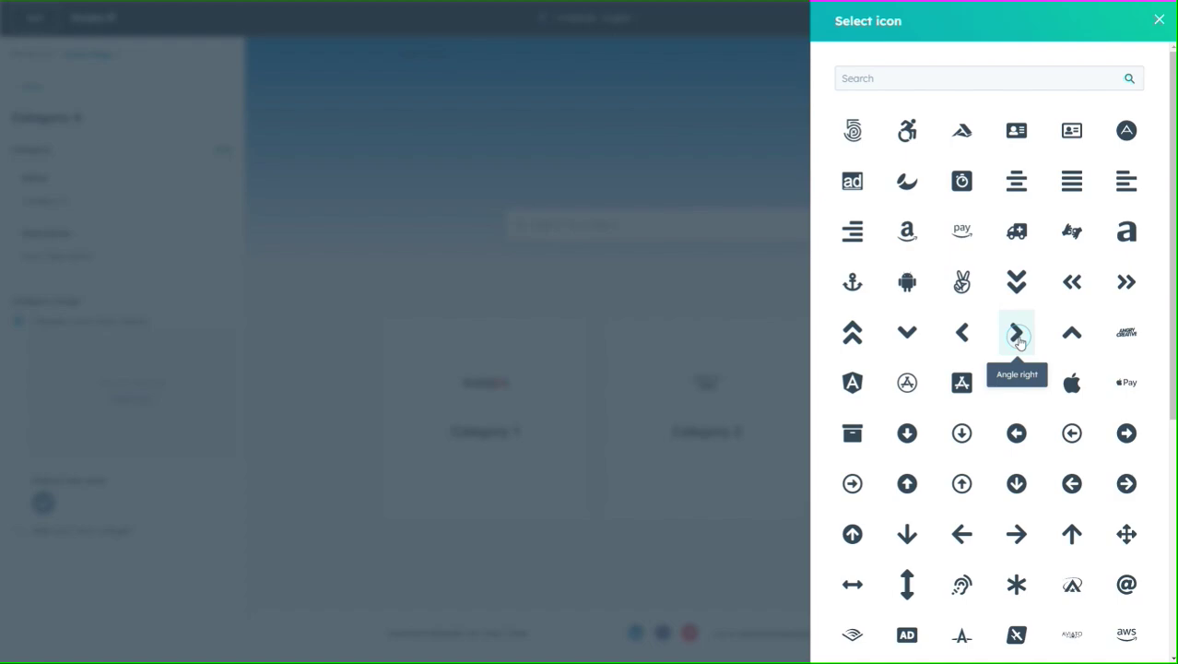
left_click(1015, 537)
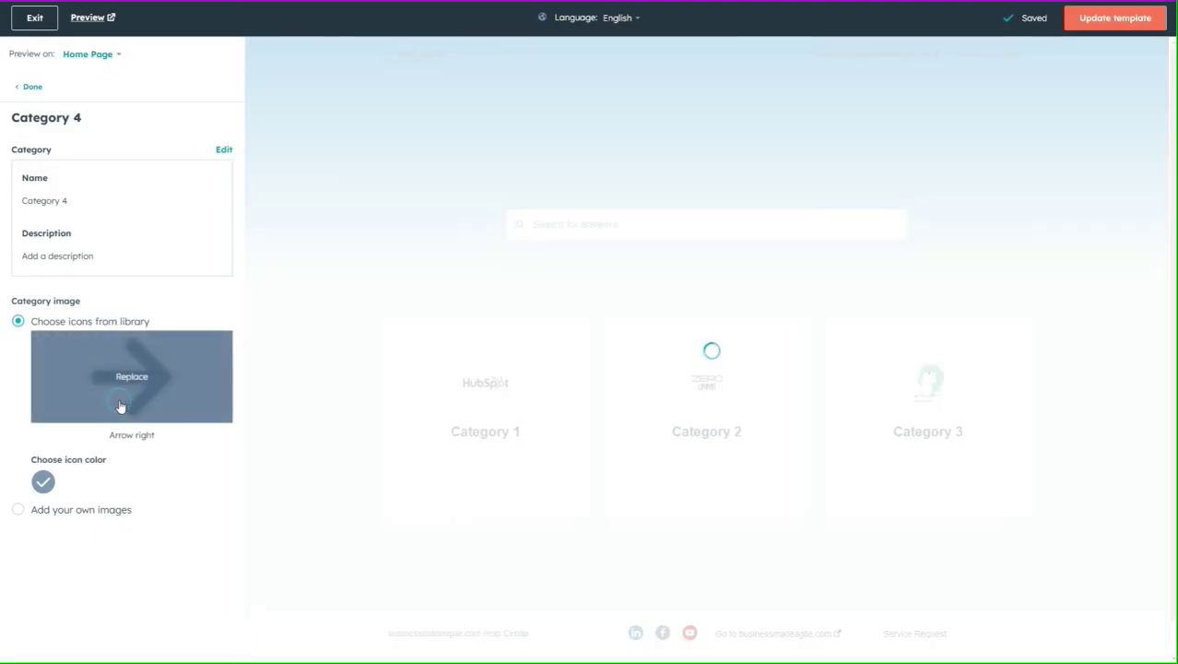
scroll(608, 424, "down", 1)
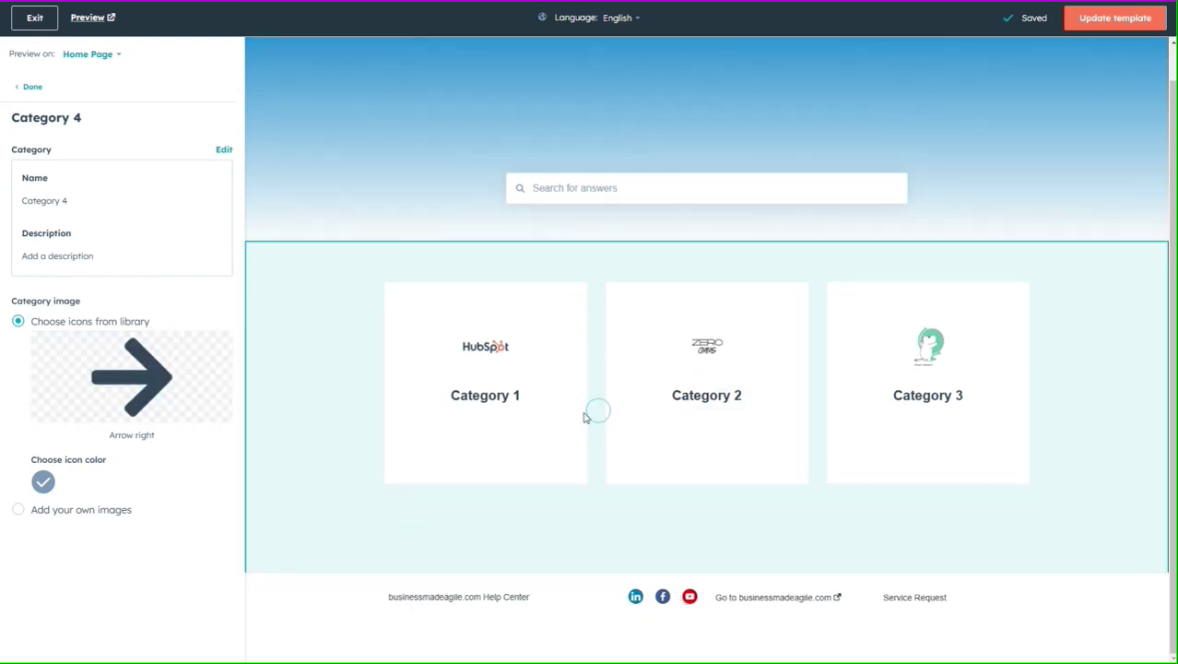
Step: Change Category 4's icon color to a muted pink and return to the categories list
left_click(44, 483)
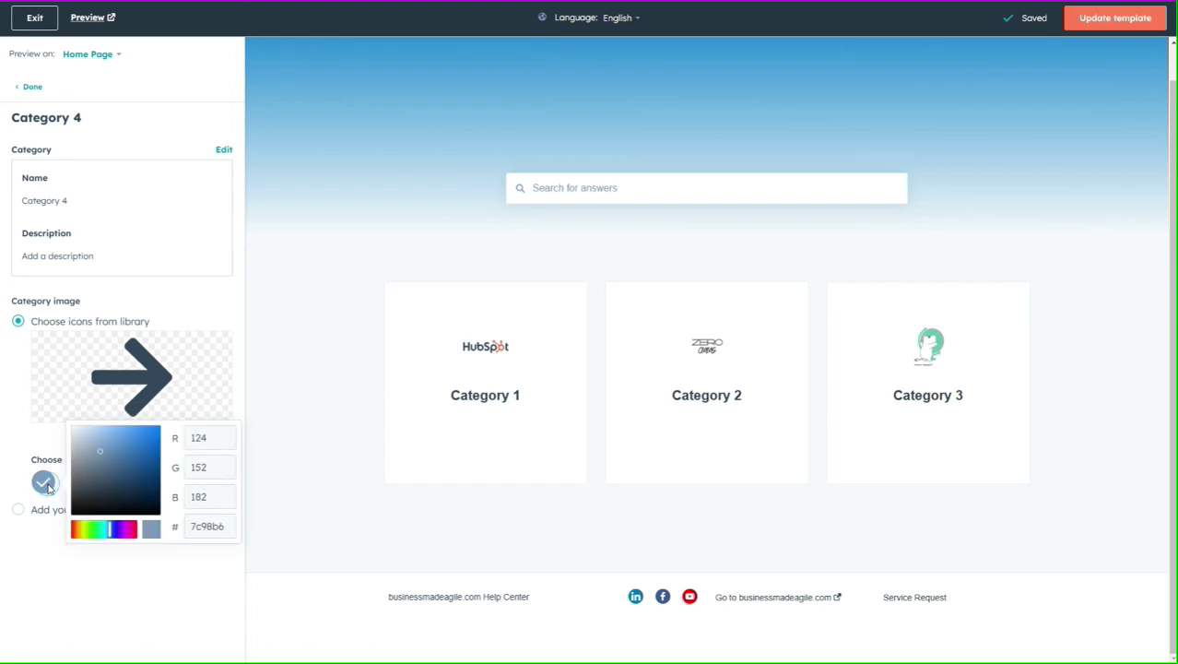
left_click(135, 530)
left_click(136, 586)
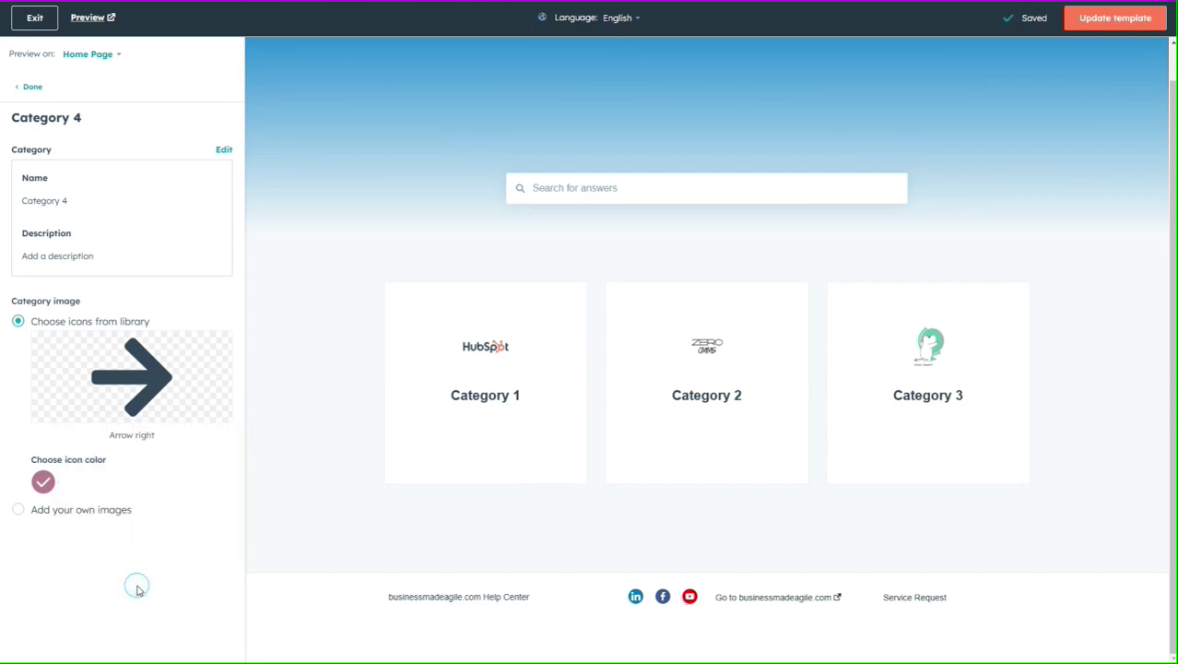
left_click(112, 255)
left_click(27, 89)
left_click(32, 89)
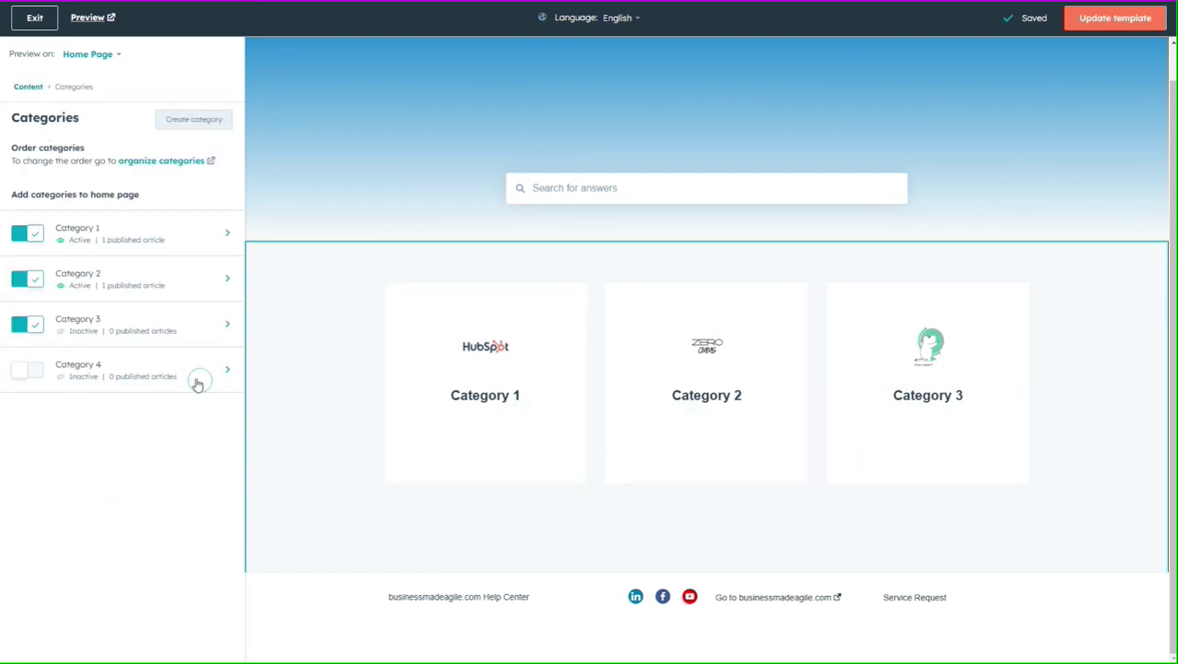
Step: Add Category 4 to the home page, check its tile in the preview, and remove it from the home page again
left_click(36, 371)
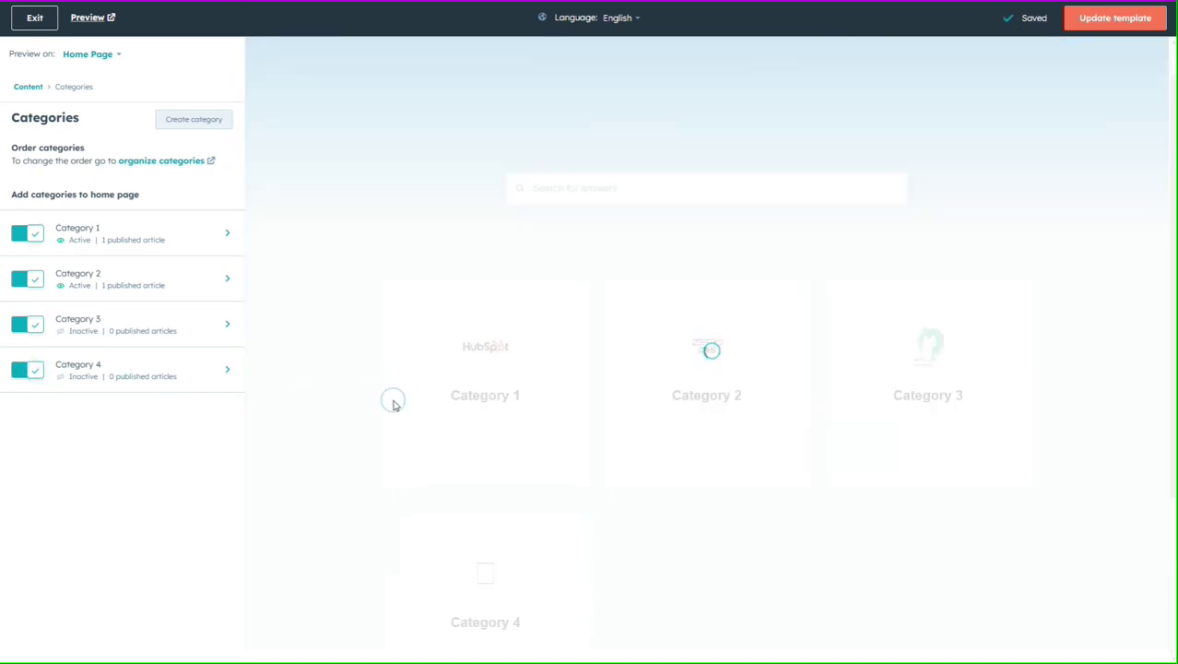
scroll(368, 406, "down", 2)
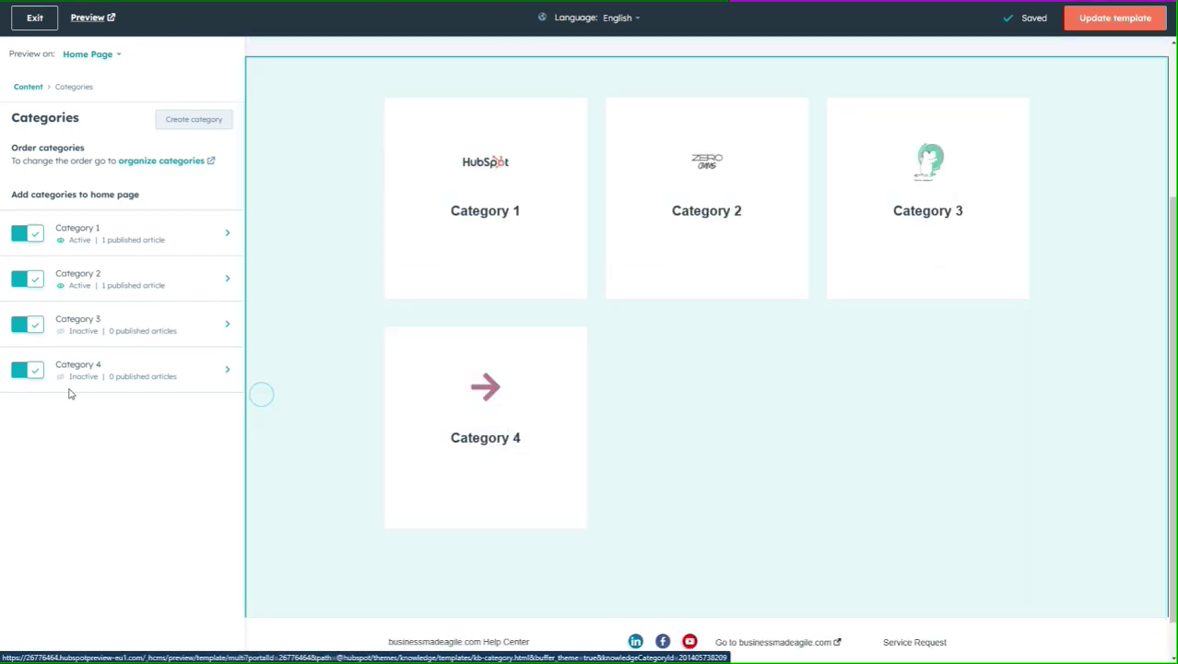
left_click(19, 371)
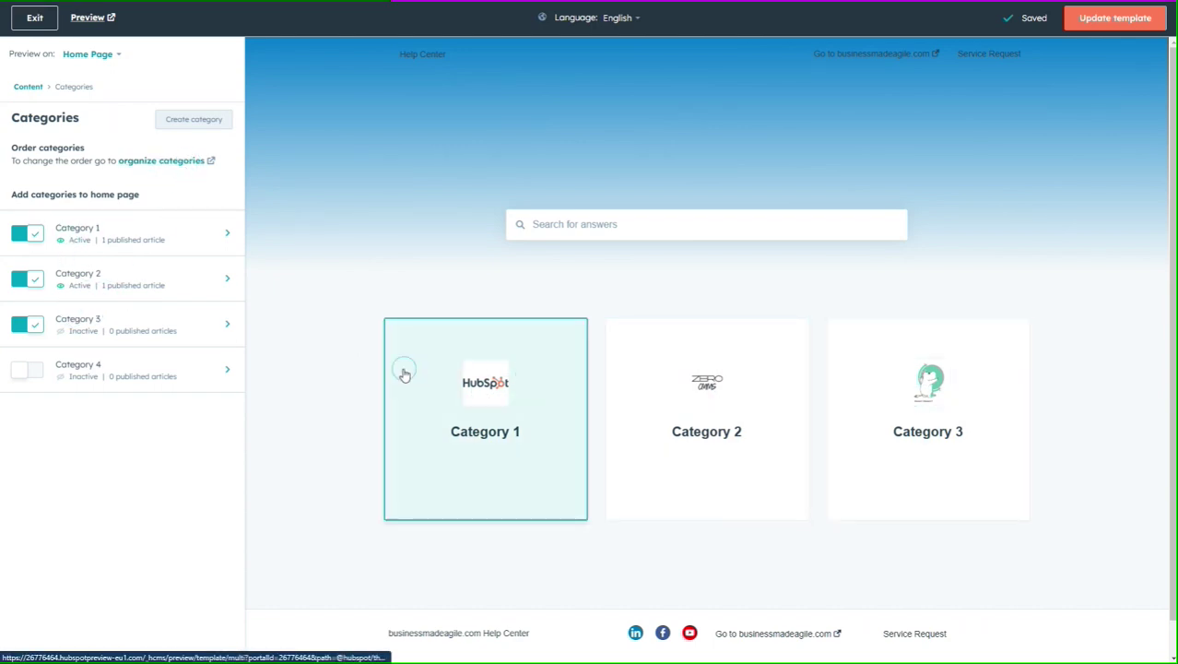
Step: Open the home page's page header settings and set the welcome message to "WELCOME"
left_click(26, 88)
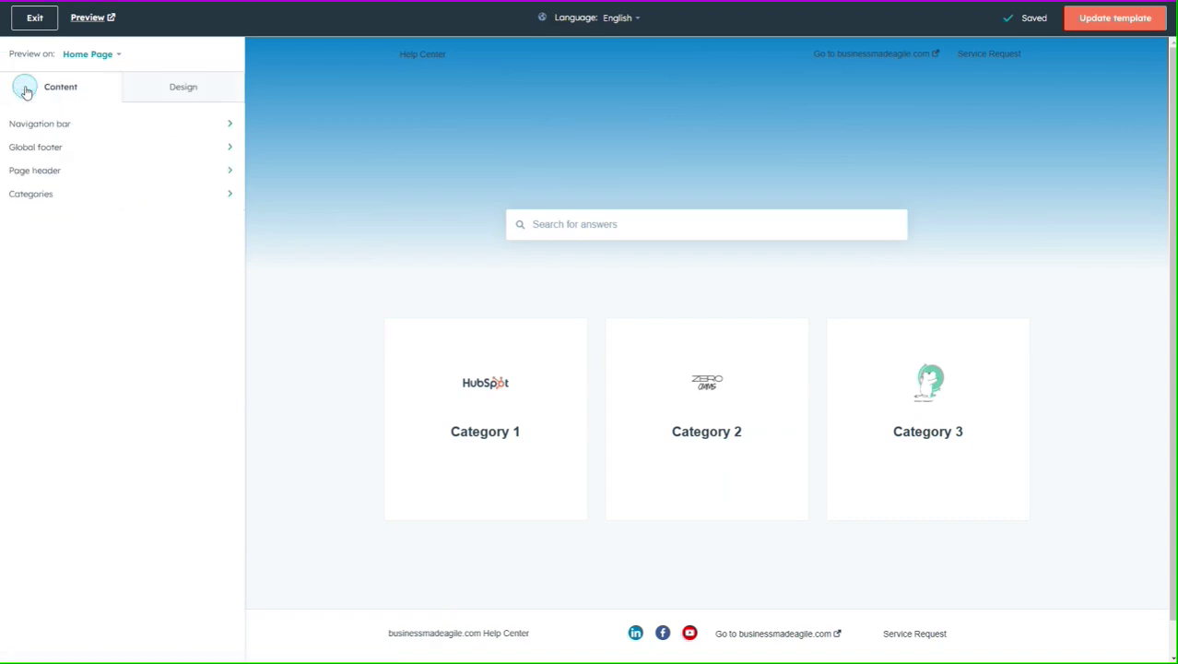
left_click(229, 173)
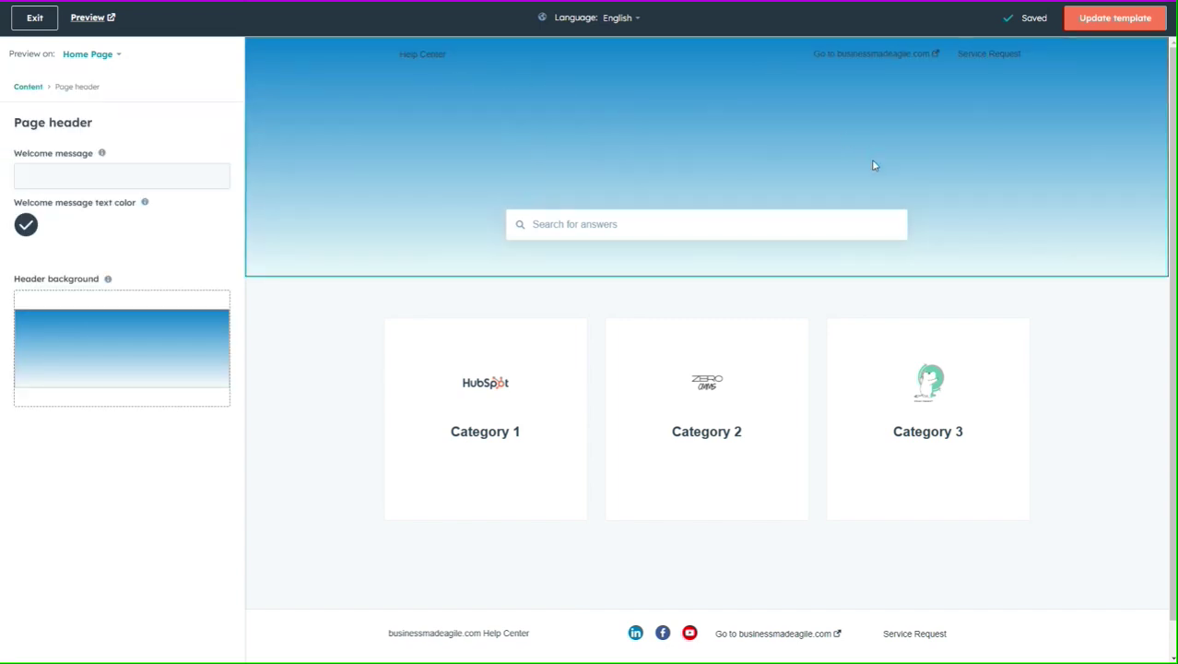
mouse_move(152, 339)
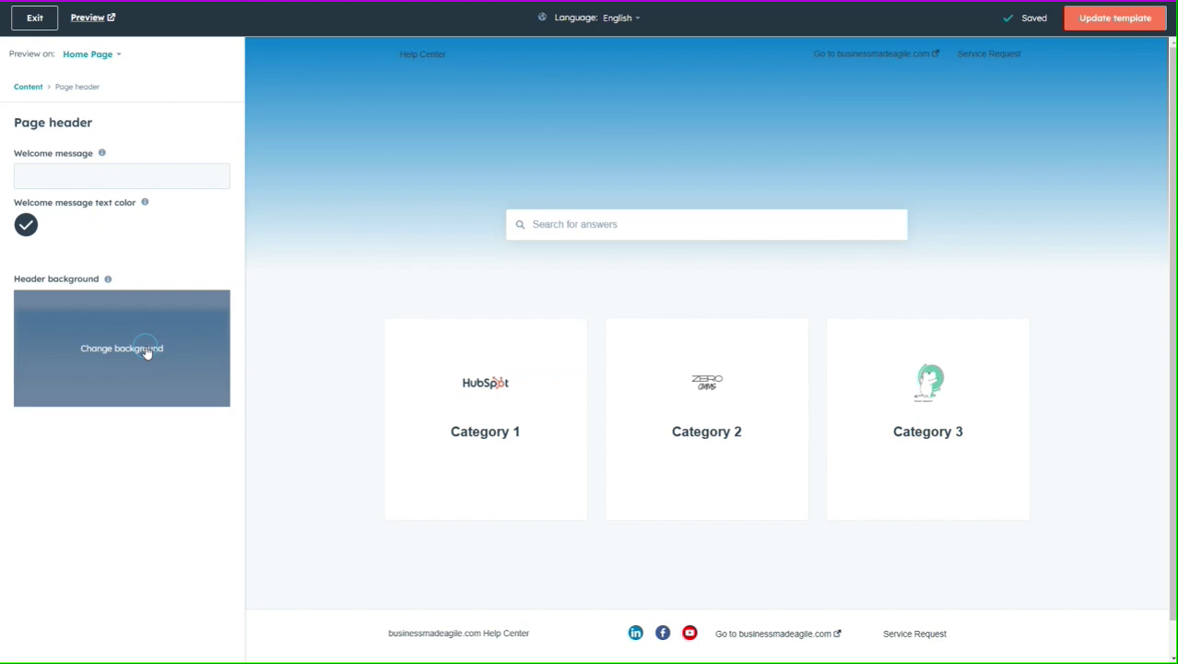
left_click(176, 172)
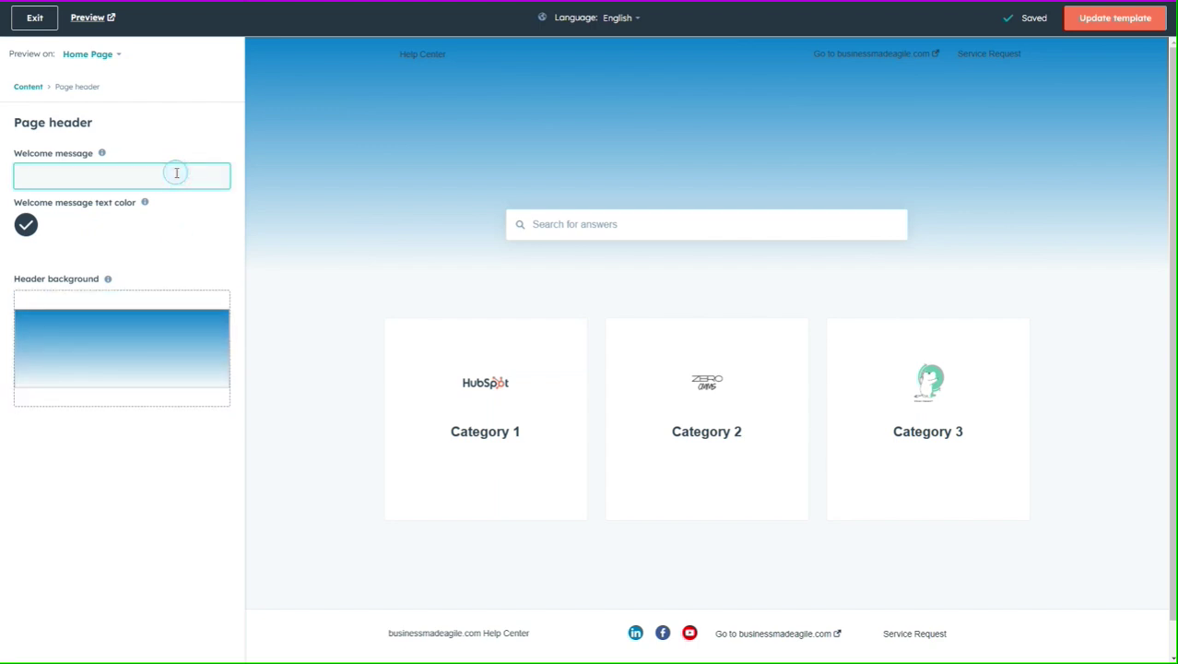
type("WE")
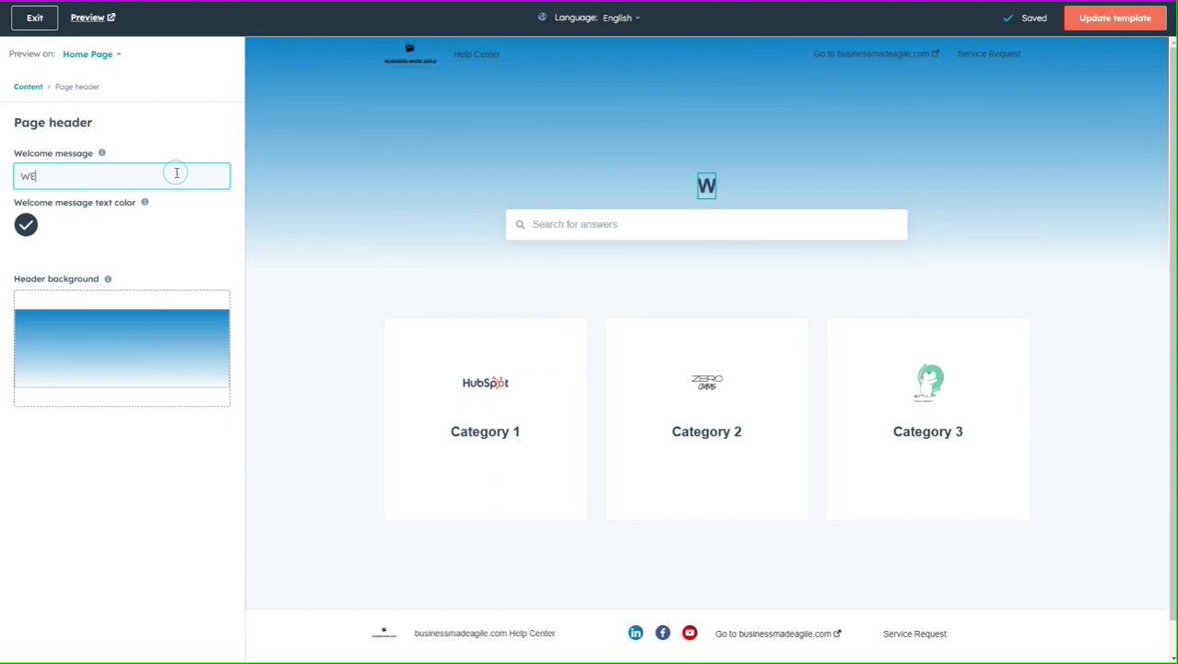
type("LCOME")
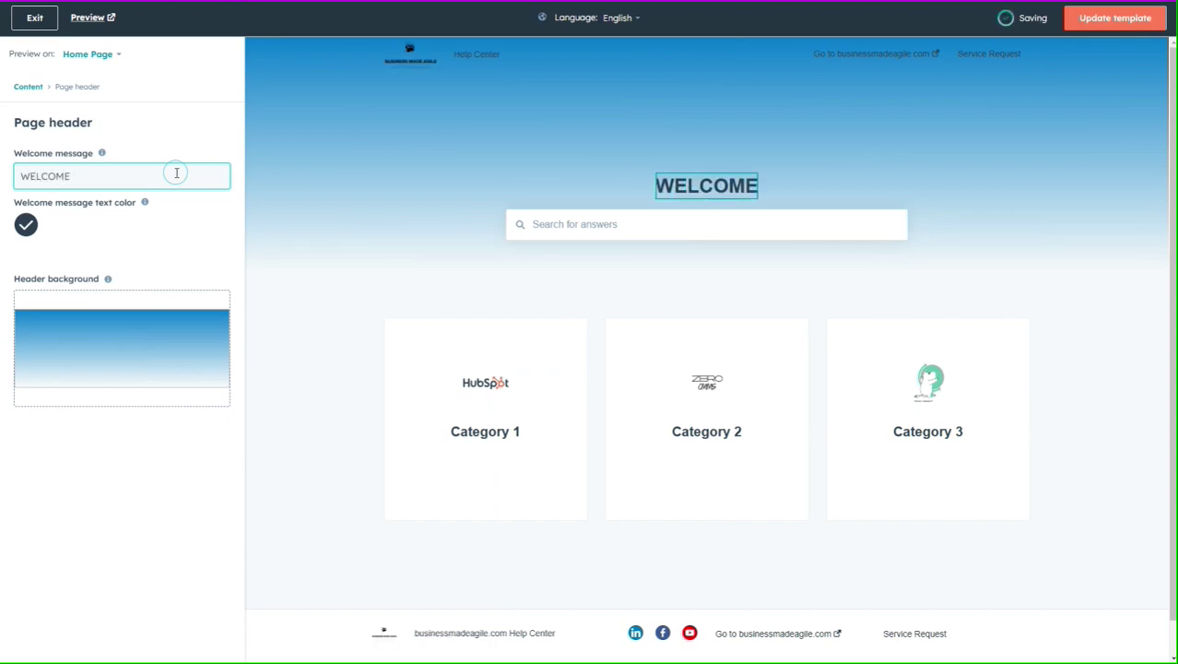
left_click(205, 229)
Step: Replace the page header's welcome message with "Welcome!"
left_click(147, 172)
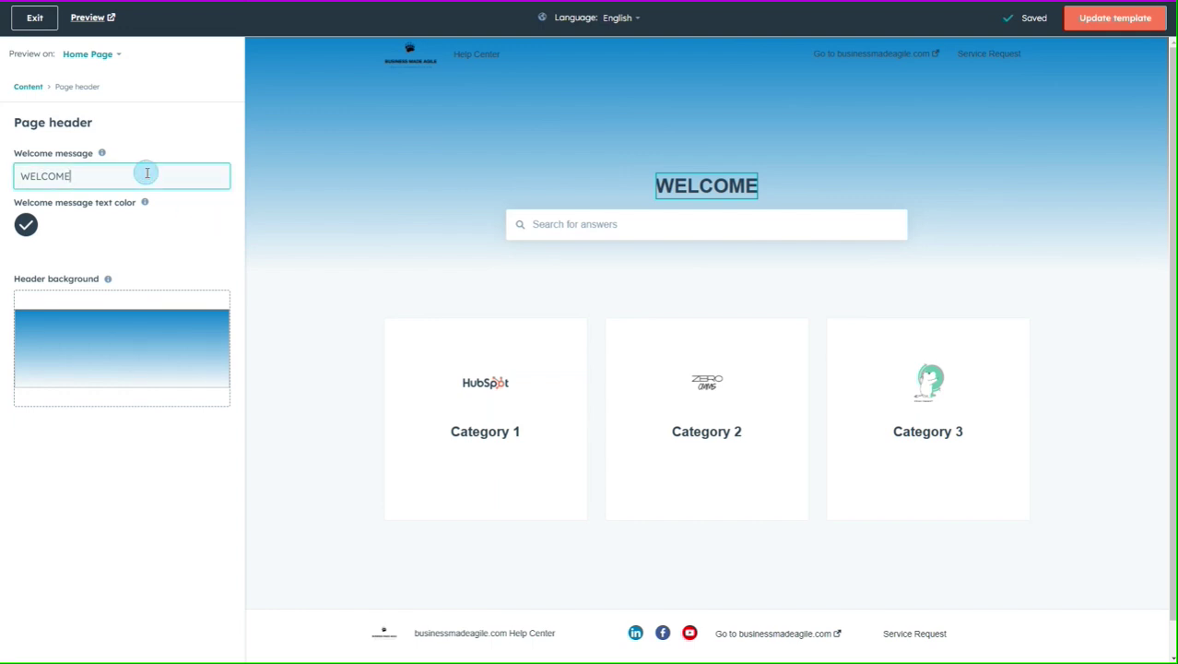
key("BackSpace")
key("BackSpace")
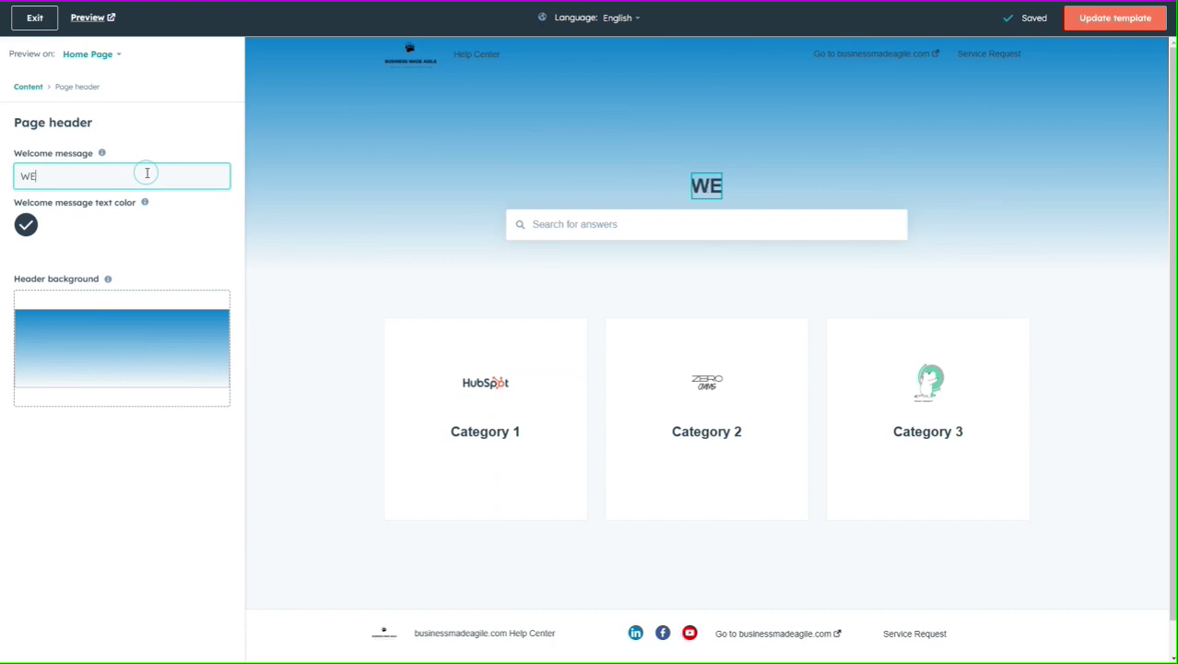
type("elcome!")
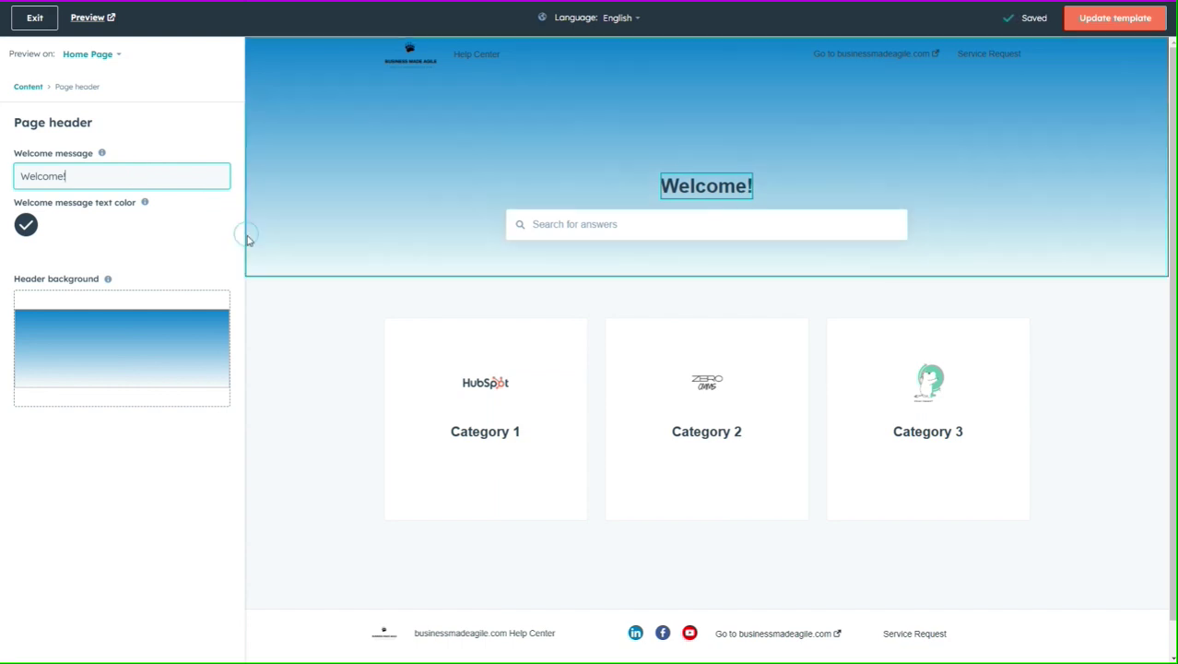
left_click(217, 227)
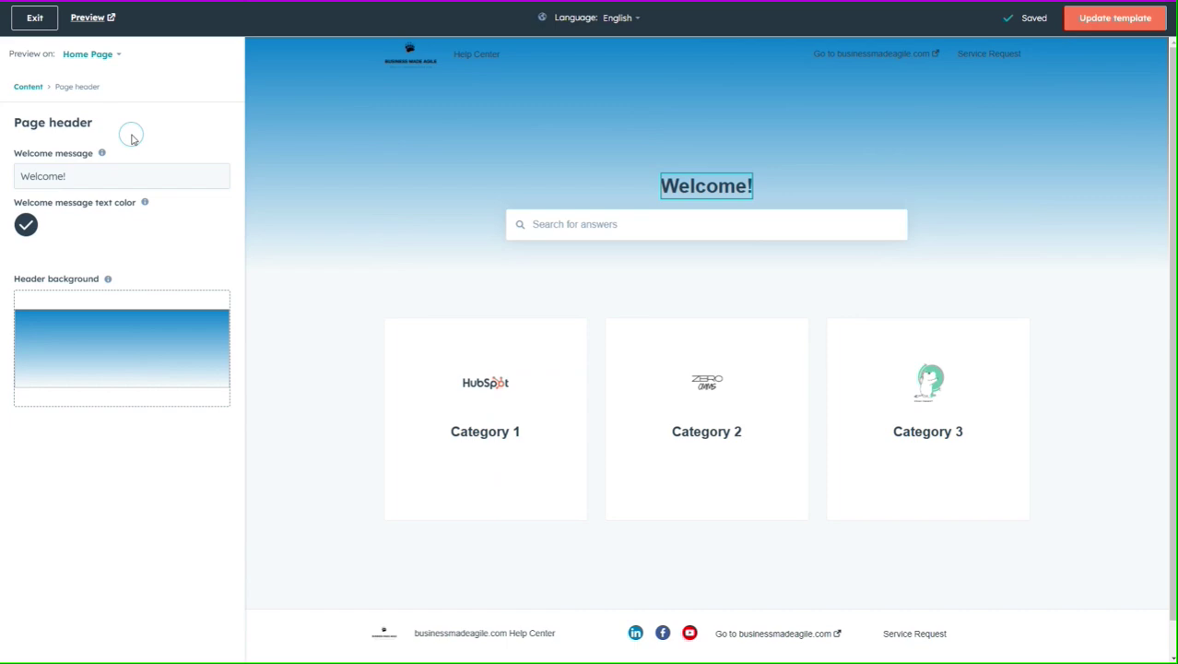
Step: Open the global footer settings and change the footer message to "Welcome to the Help Center!"
left_click(31, 88)
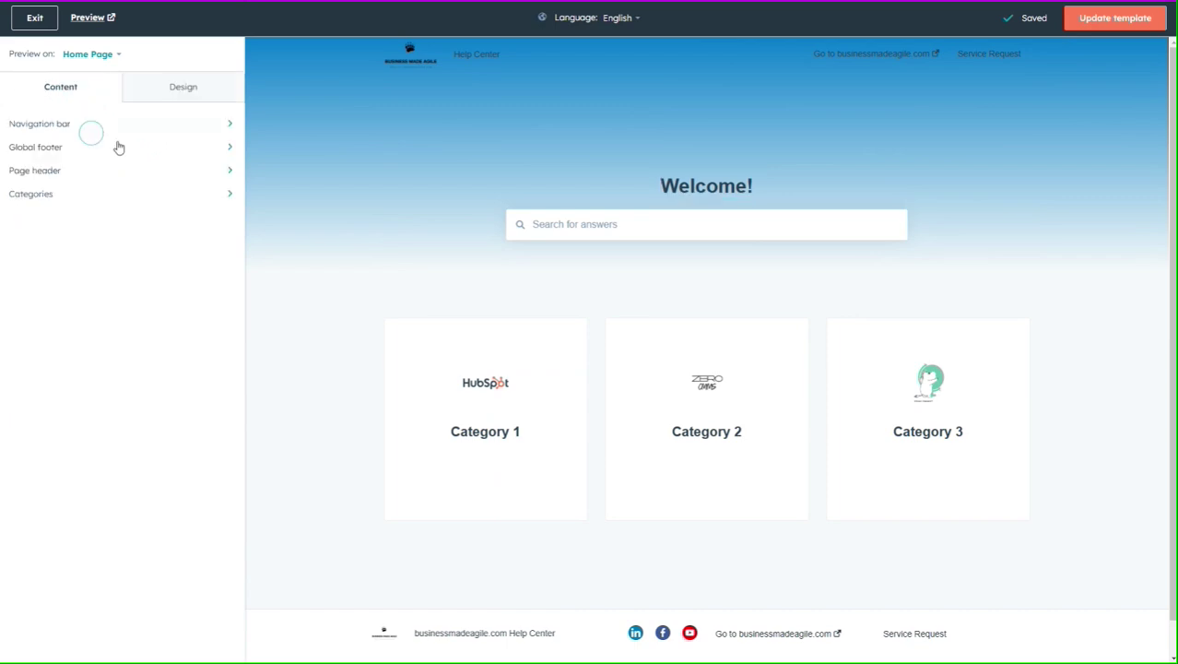
left_click(228, 148)
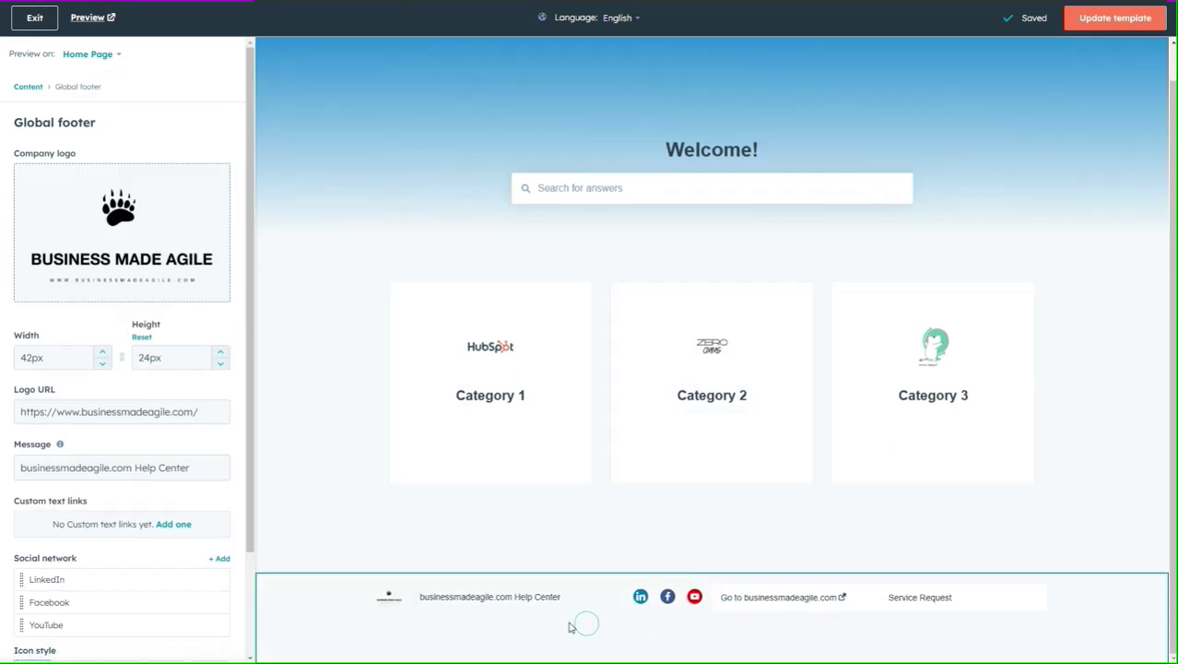
mouse_move(159, 228)
left_click(134, 468)
double_click(134, 467)
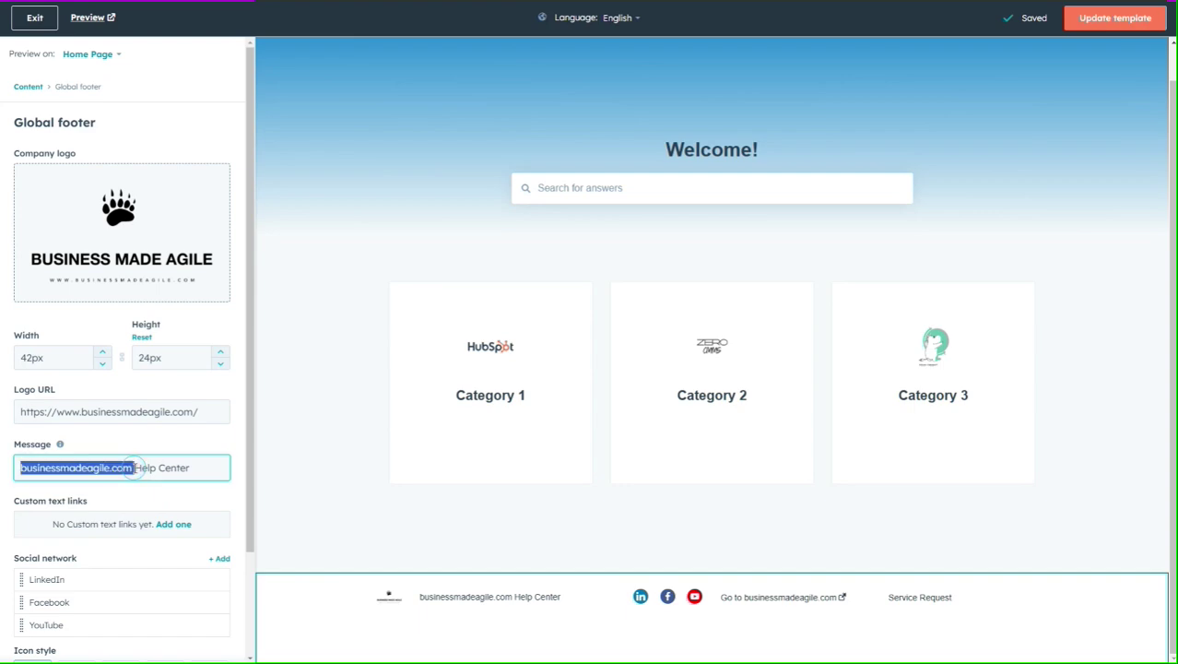
type("Welcome to the")
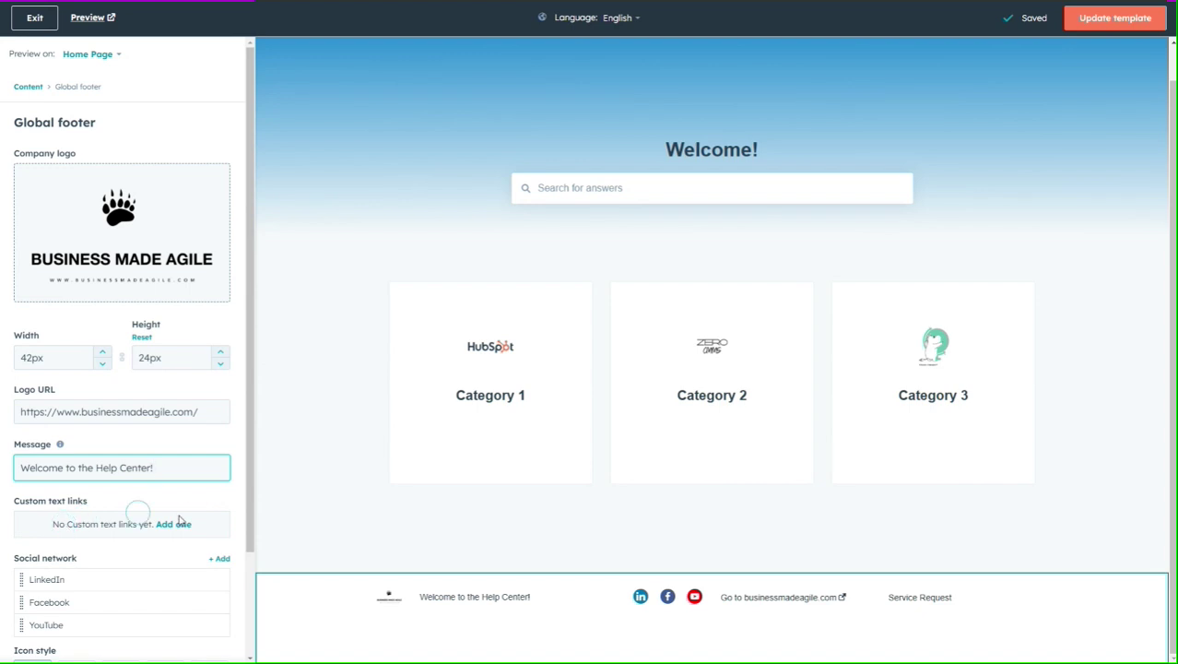
left_click(168, 523)
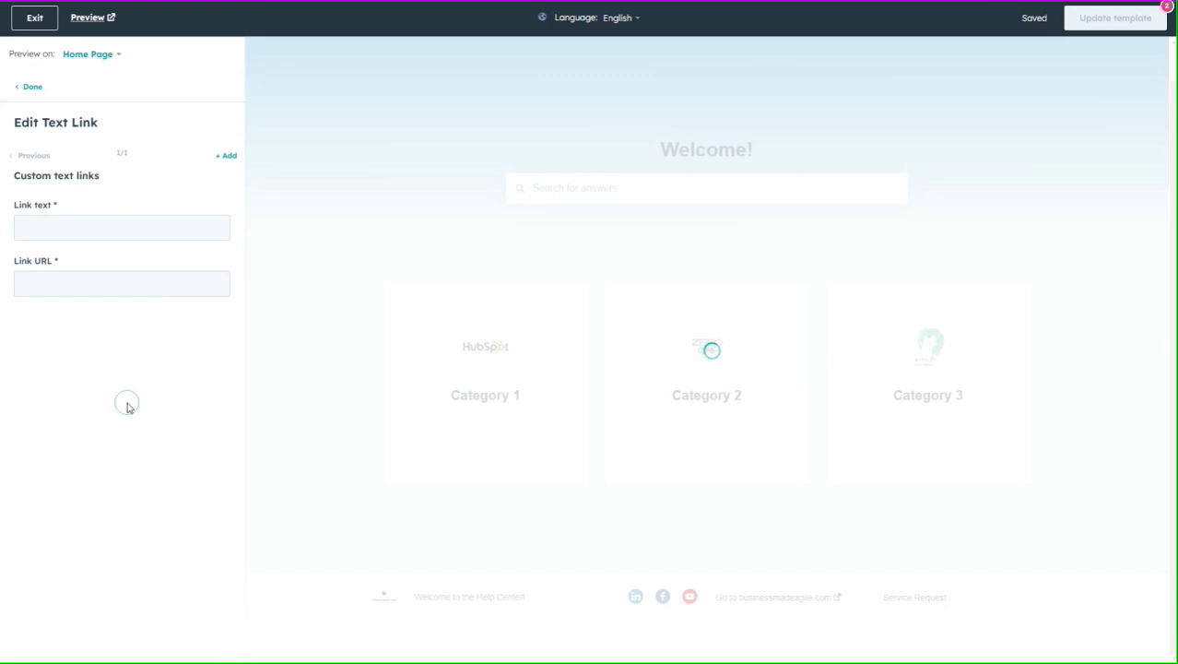
left_click(199, 229)
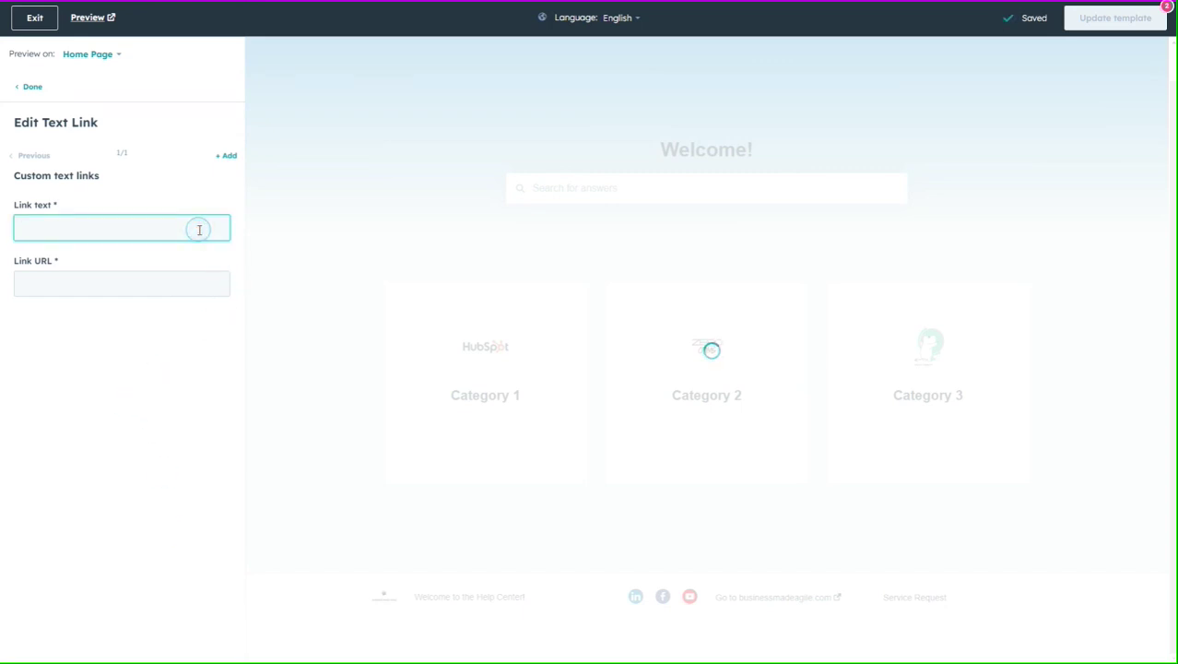
type("Busin")
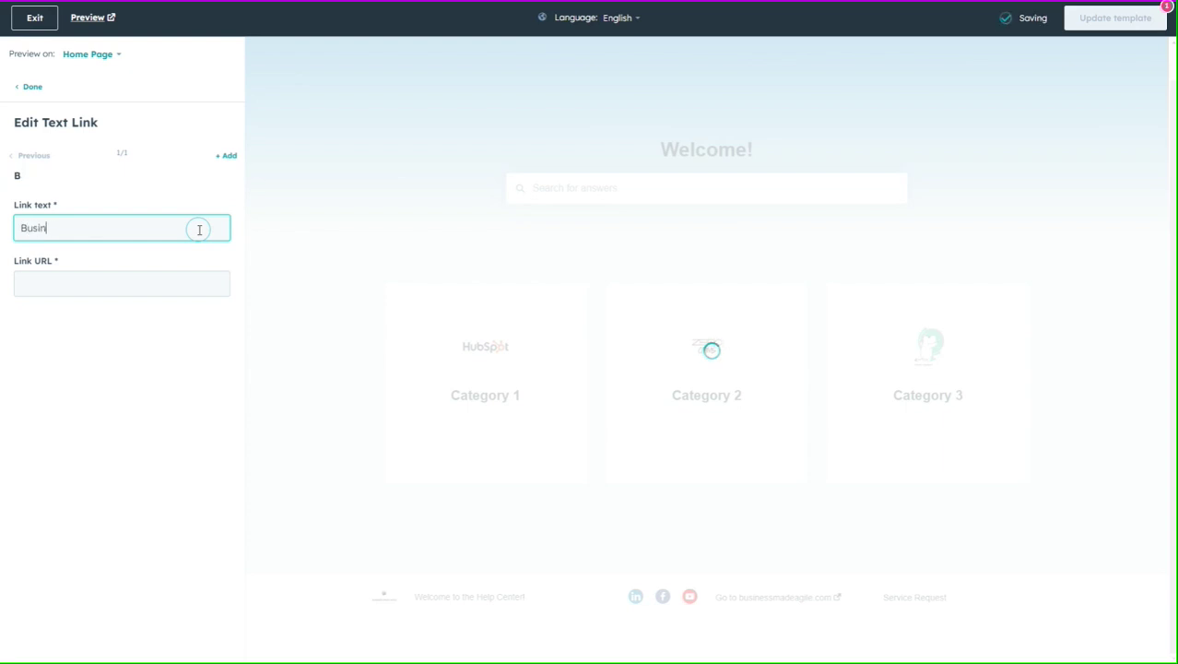
type("ess Made Agile")
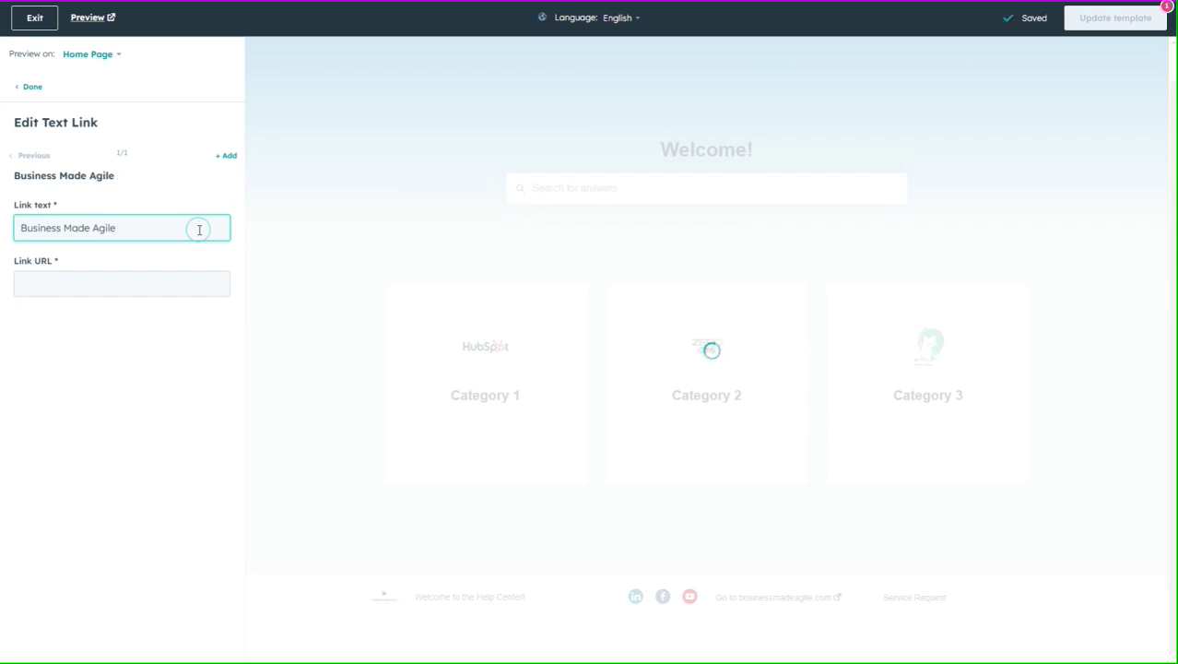
left_click(202, 275)
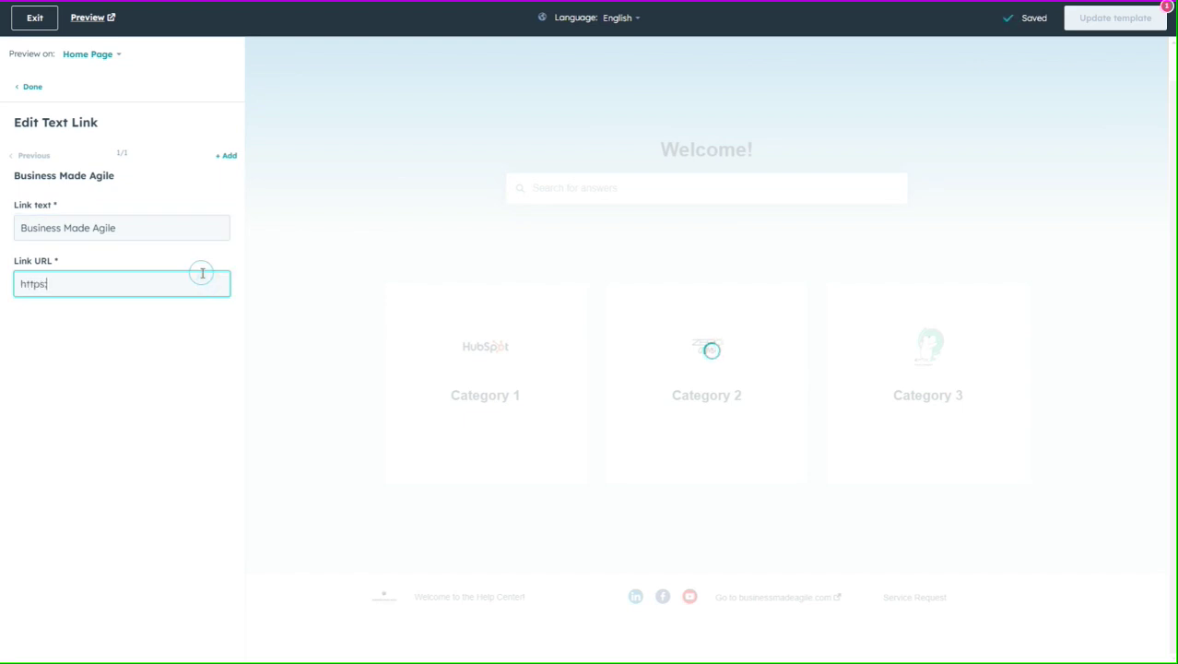
type("https://www")
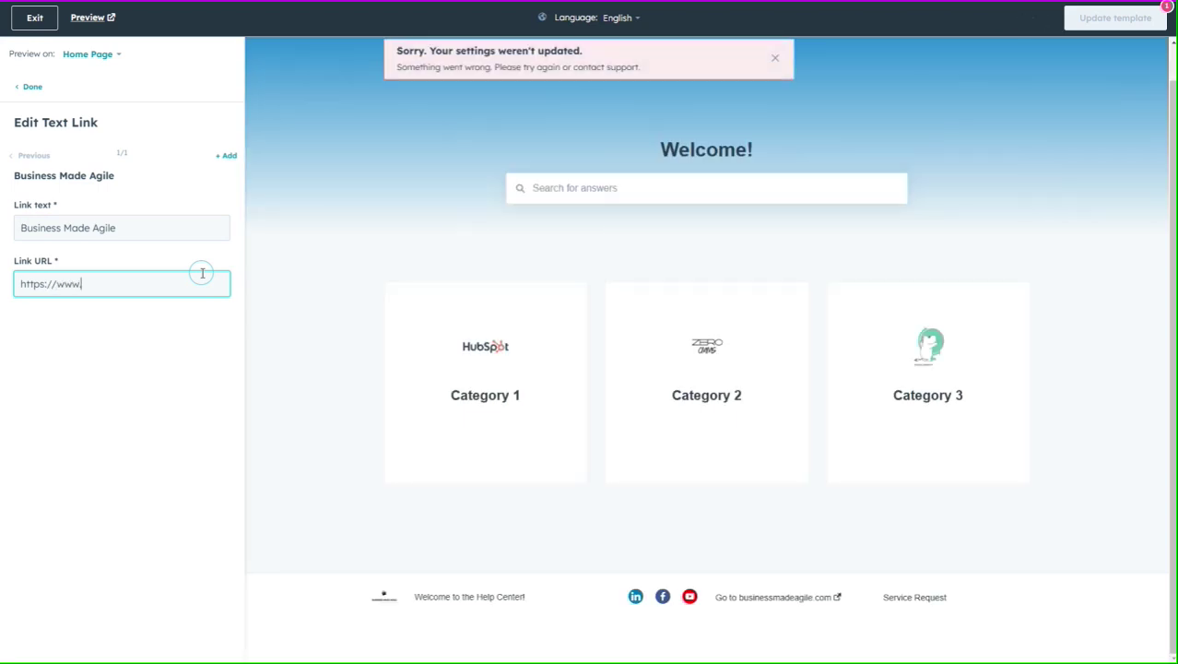
type(".businessmade")
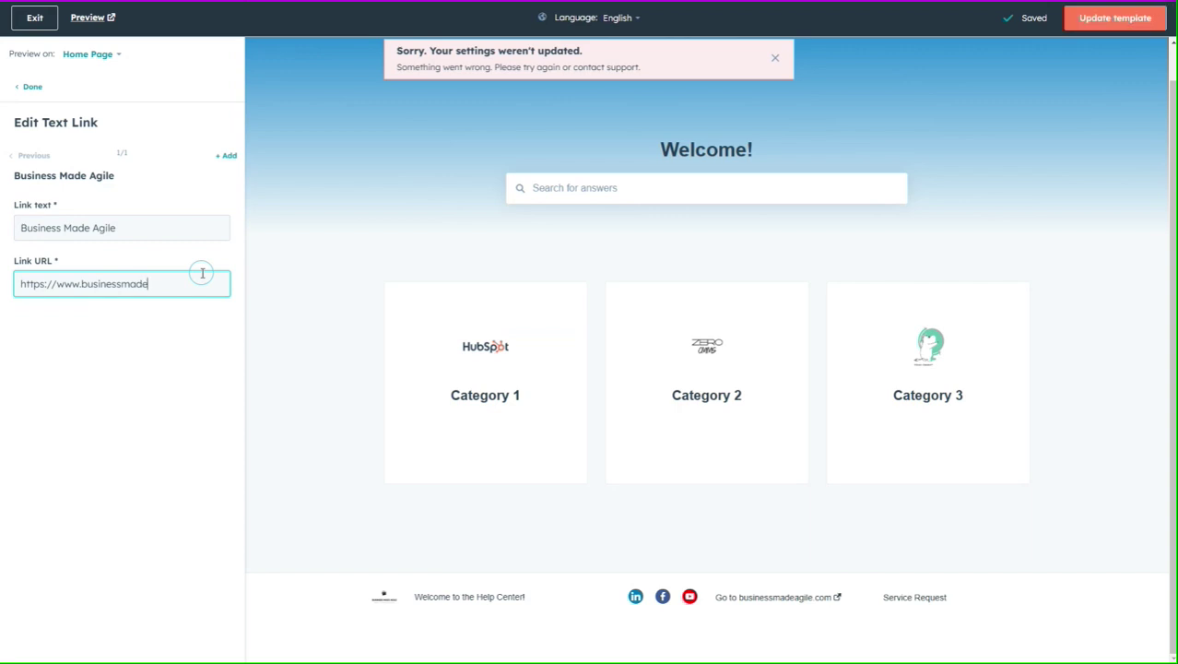
type("agile.com")
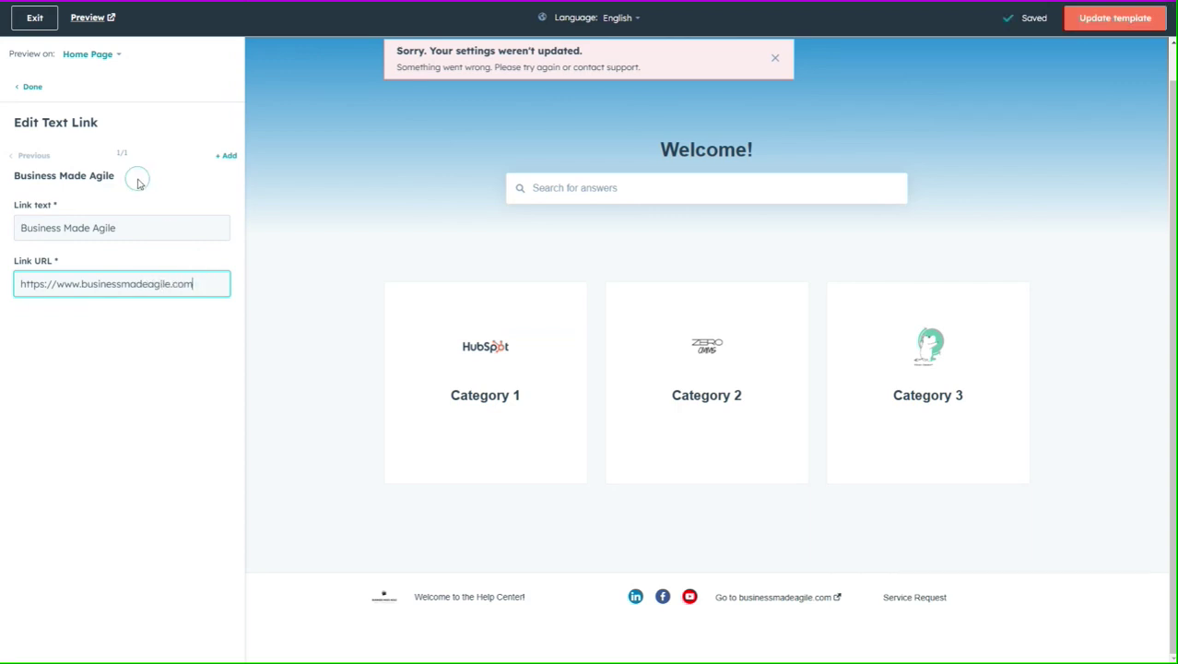
left_click(32, 88)
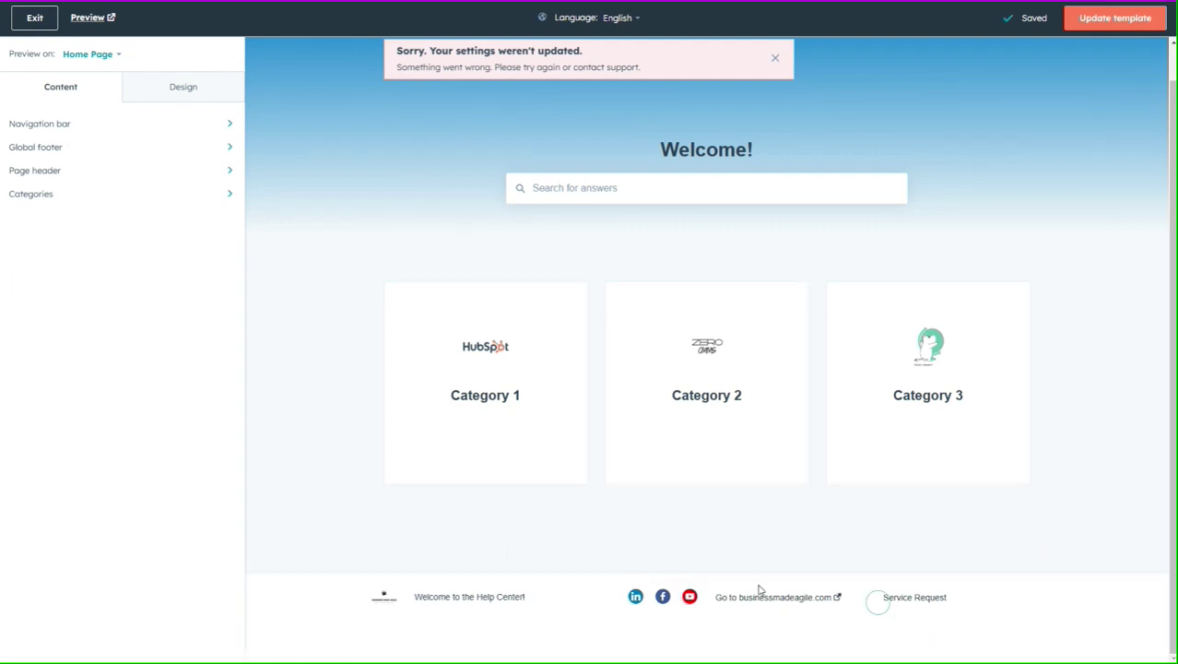
Step: Try the footer's Service Request link in the preview and look through the navigation bar settings
left_click(922, 597)
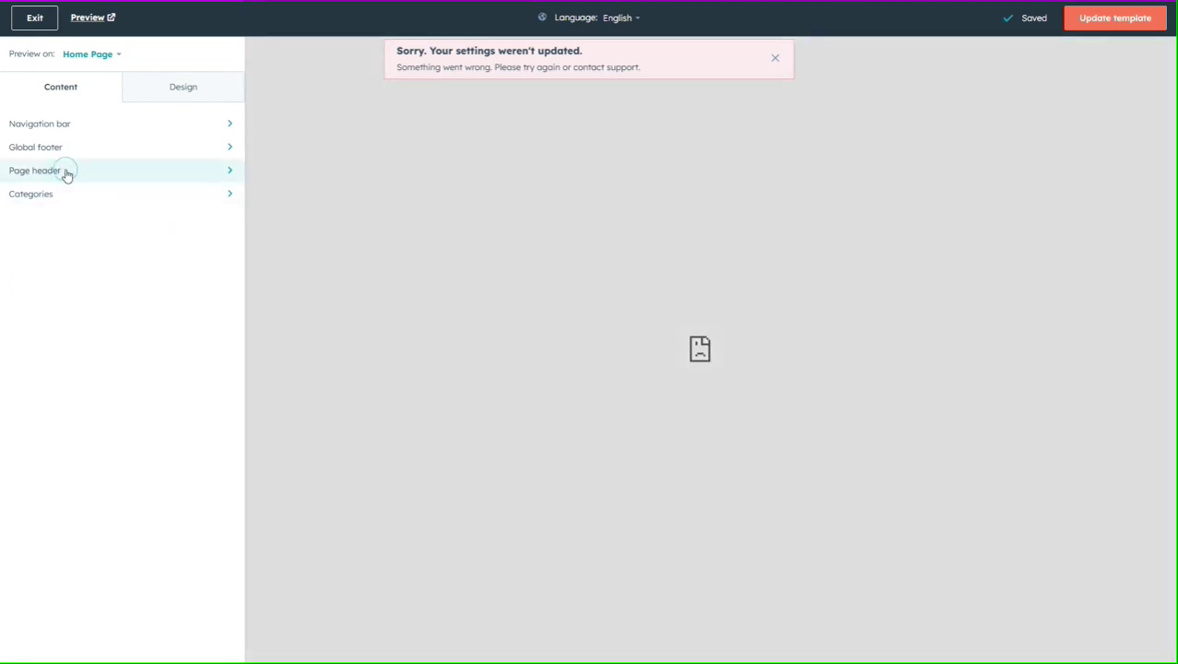
left_click(228, 124)
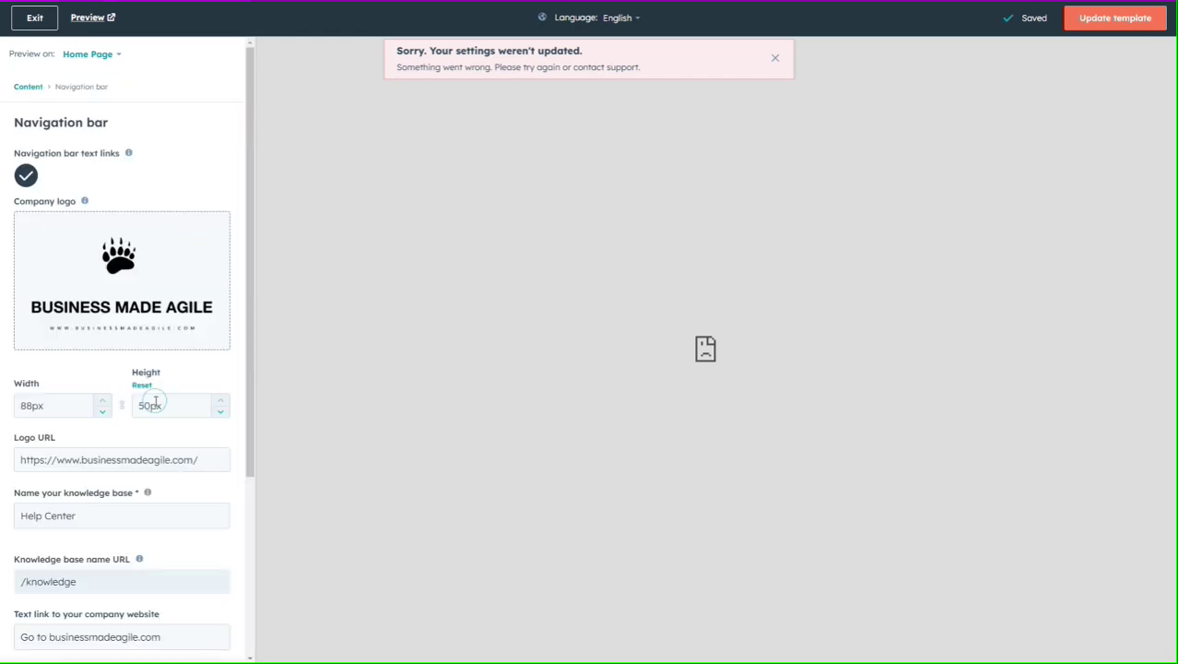
scroll(157, 414, "down", 3)
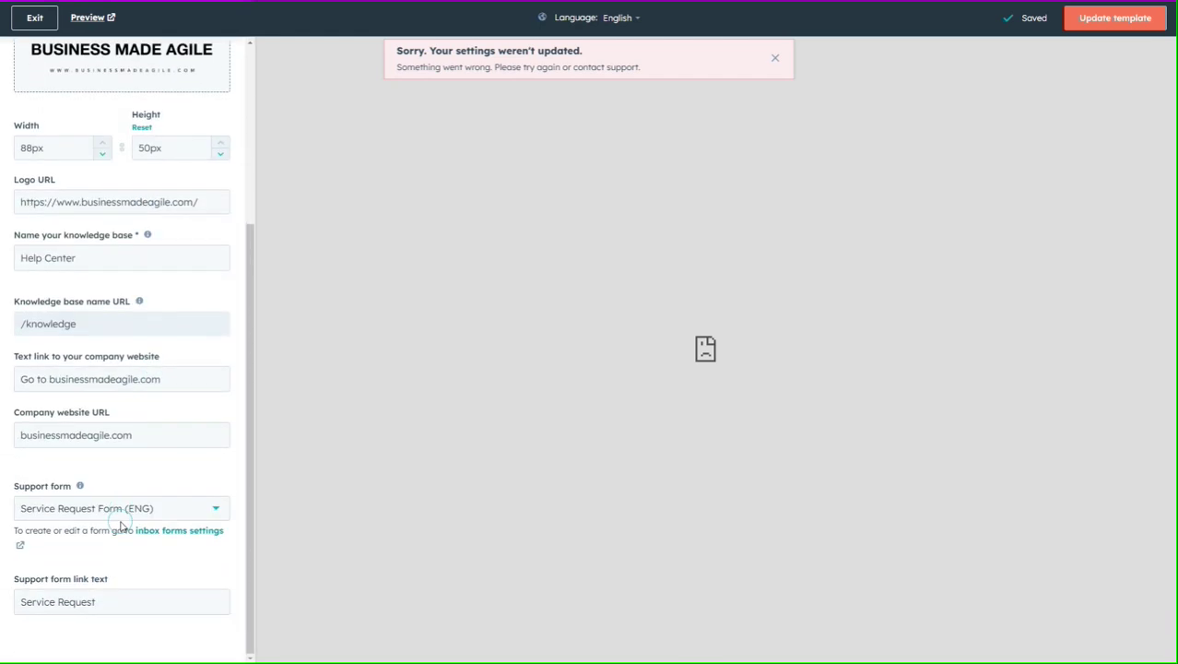
scroll(120, 525, "up", 3)
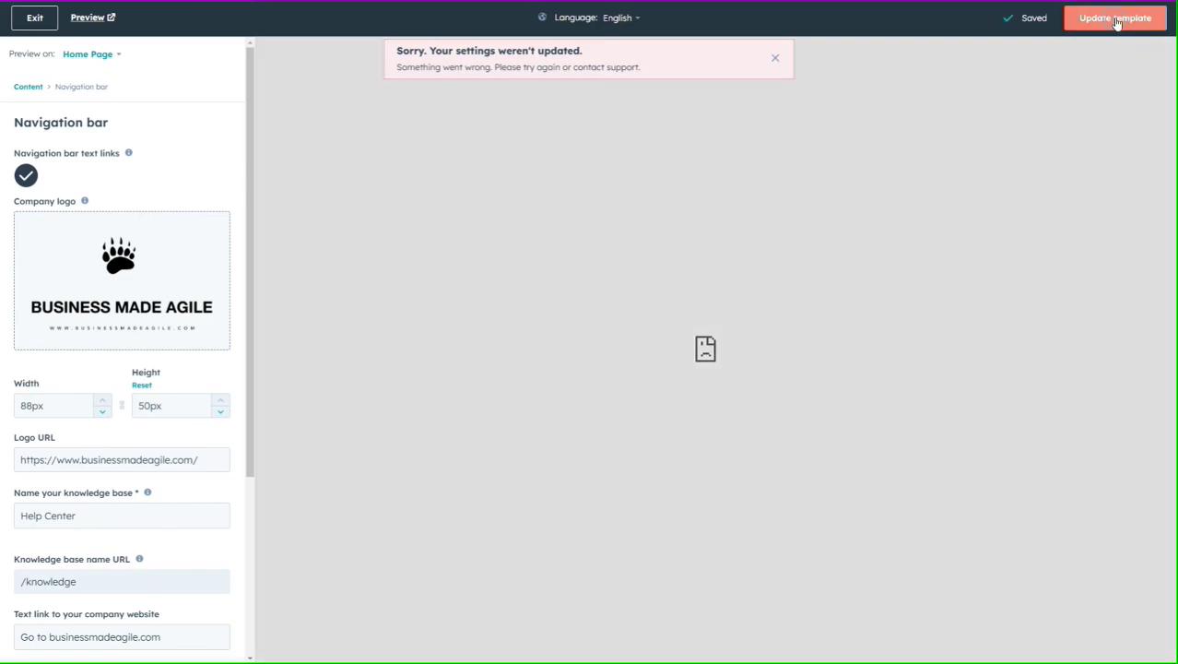
Step: Update the Help Center template with the changes and dismiss the error notice
left_click(1116, 19)
left_click(520, 232)
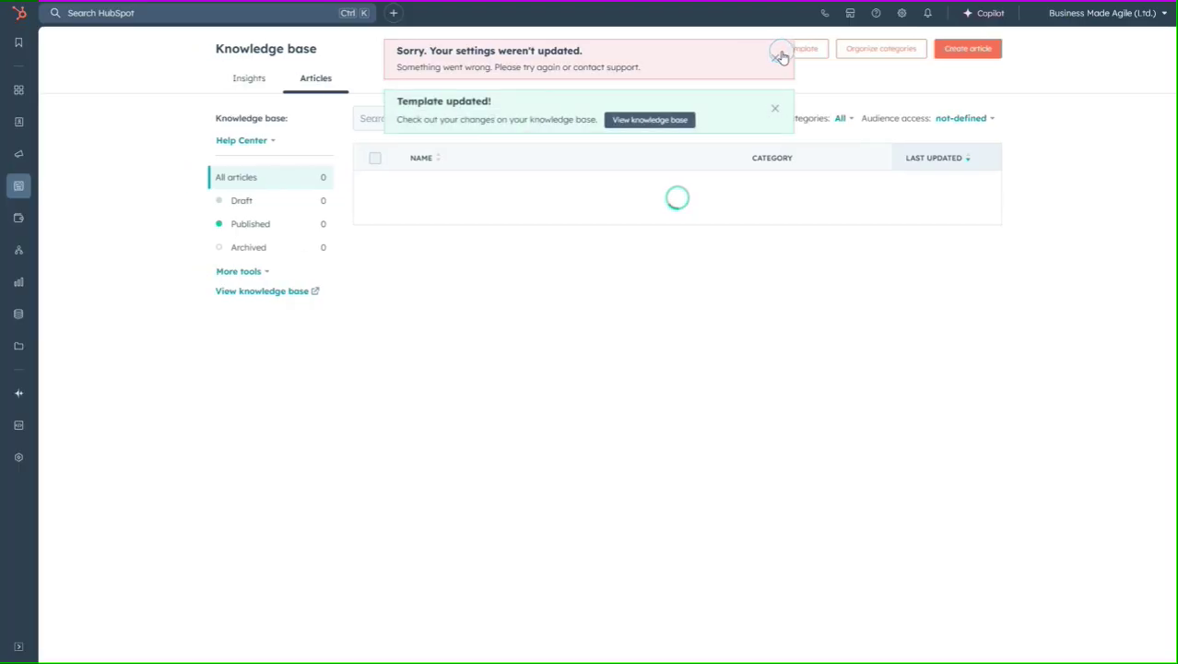
left_click(777, 58)
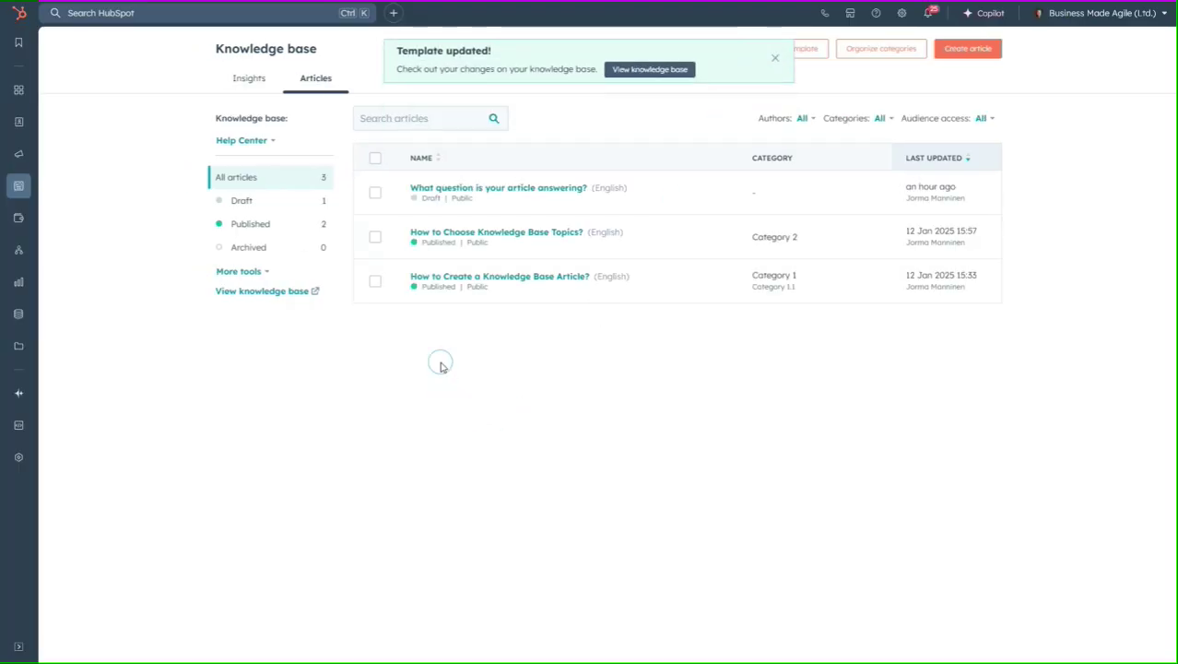
Step: Reopen the template for editing and rename the knowledge base as "Knowledge Base" in the navigation bar settings
left_click(797, 49)
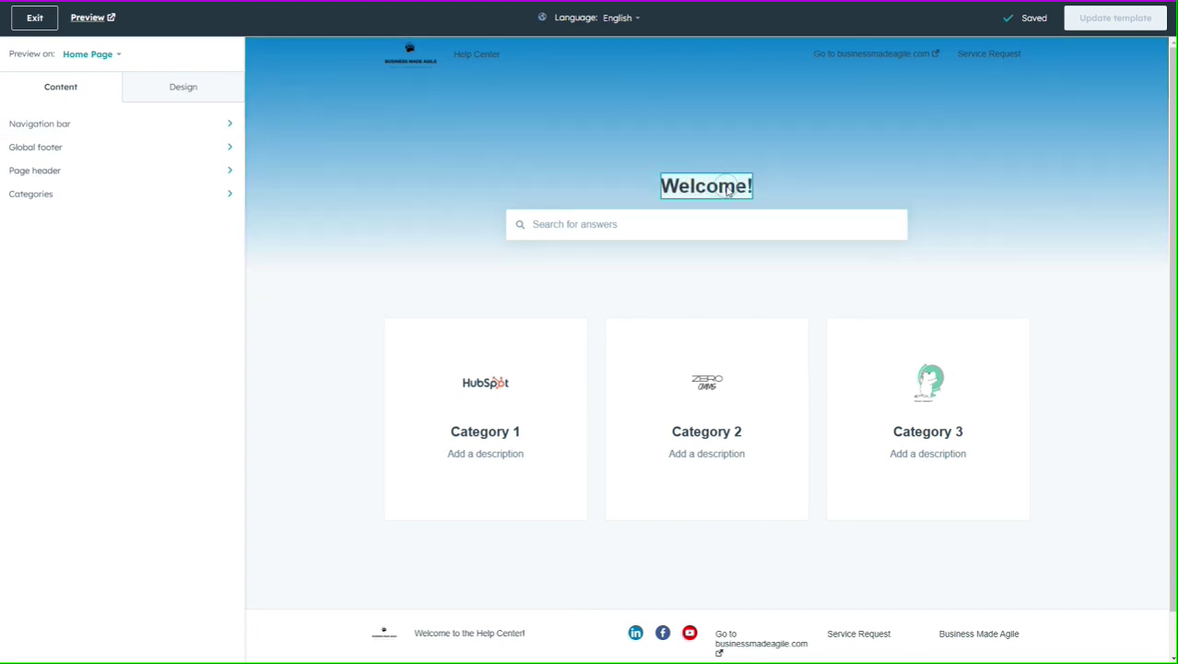
left_click(229, 123)
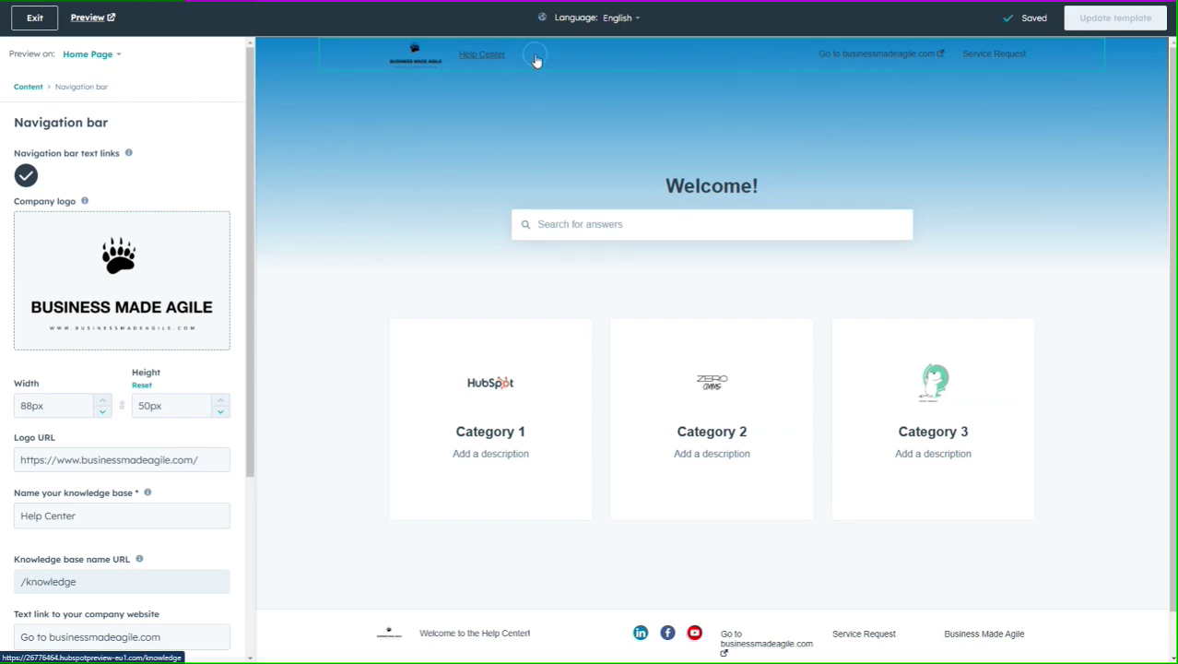
left_click(100, 508)
key("ctrl+a")
type("K")
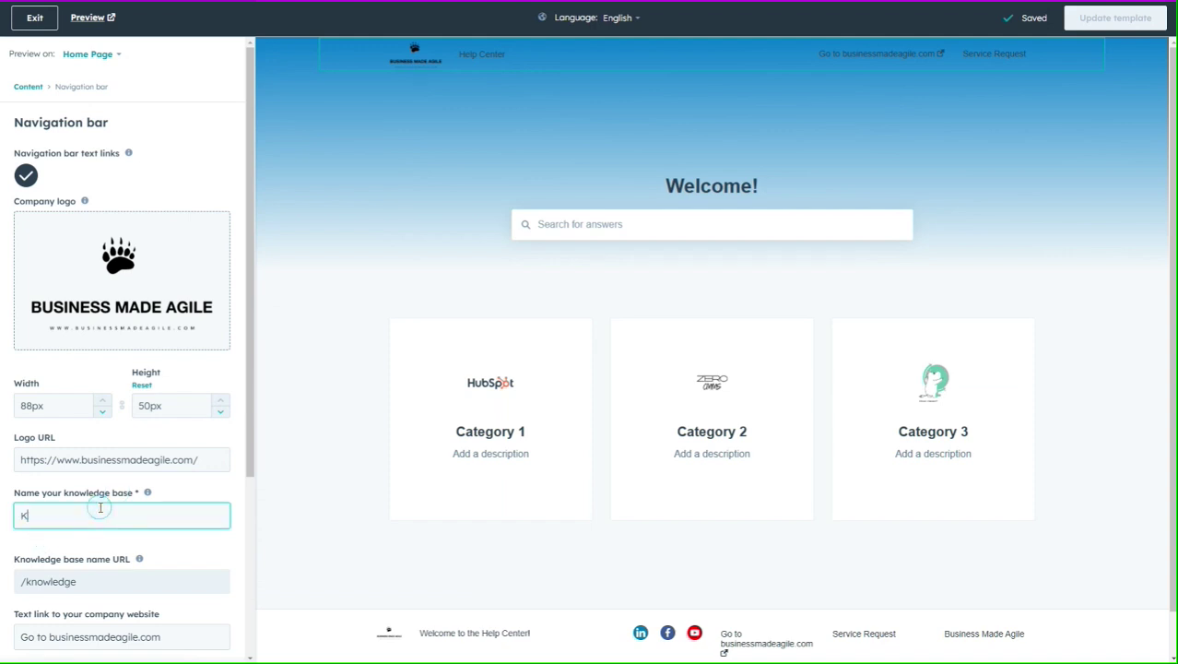
type("nowledge Base")
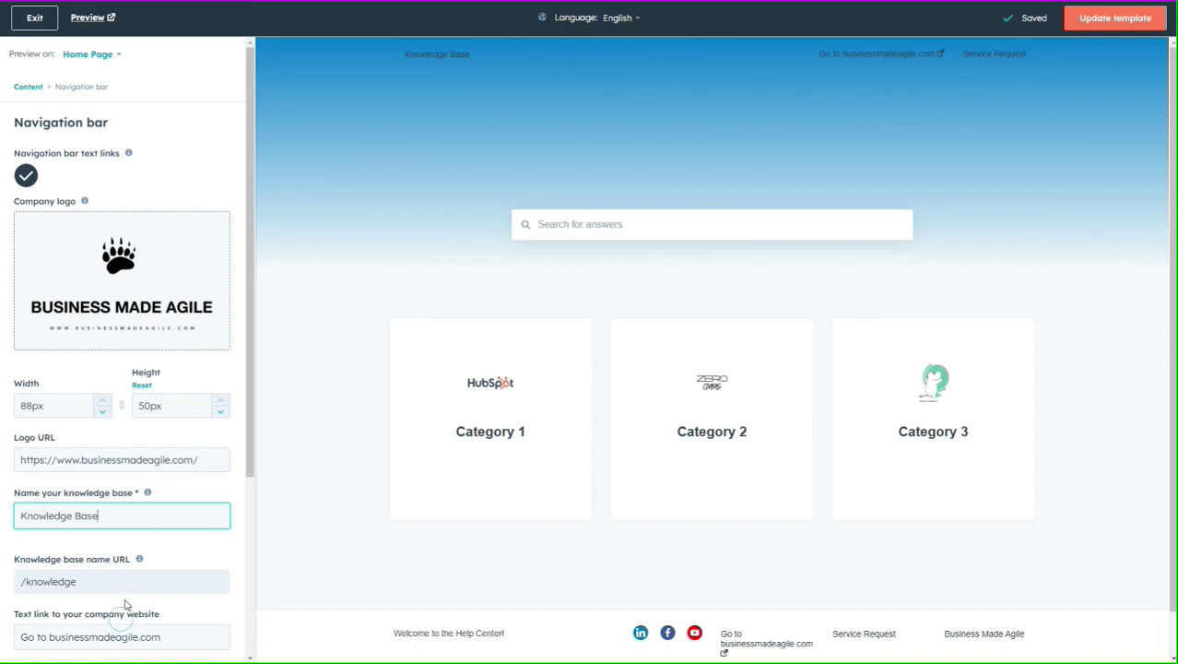
Step: Change the navigation bar's text link to the company website to "Go to home page!"
scroll(139, 544, "down", 3)
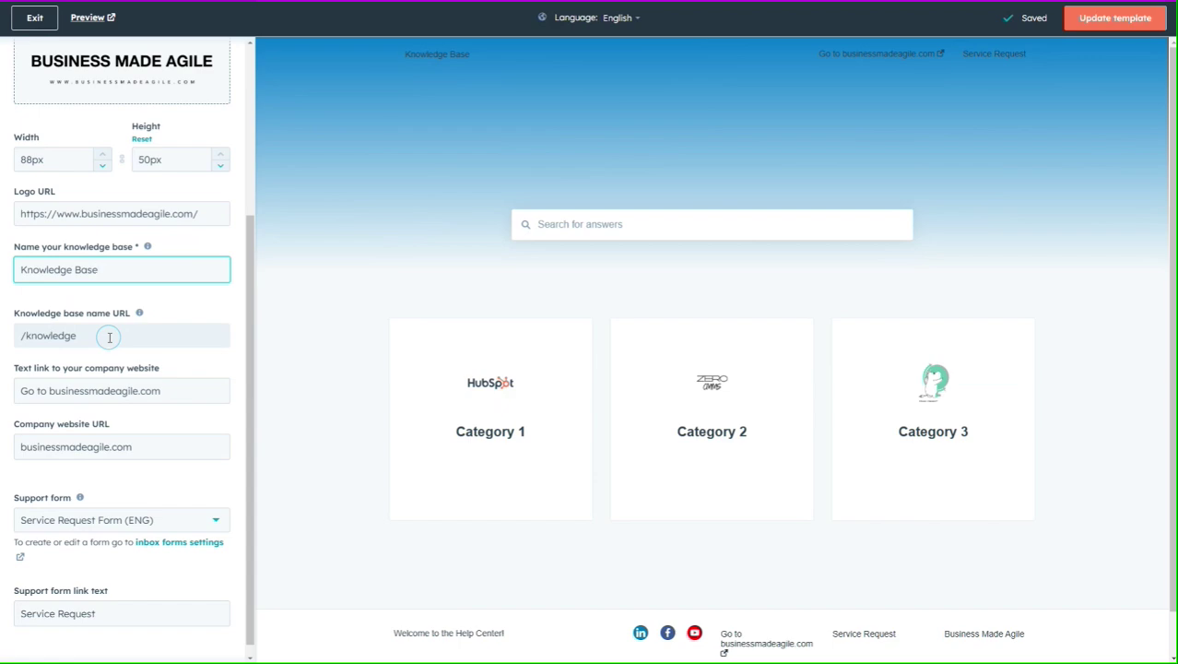
left_click(185, 391)
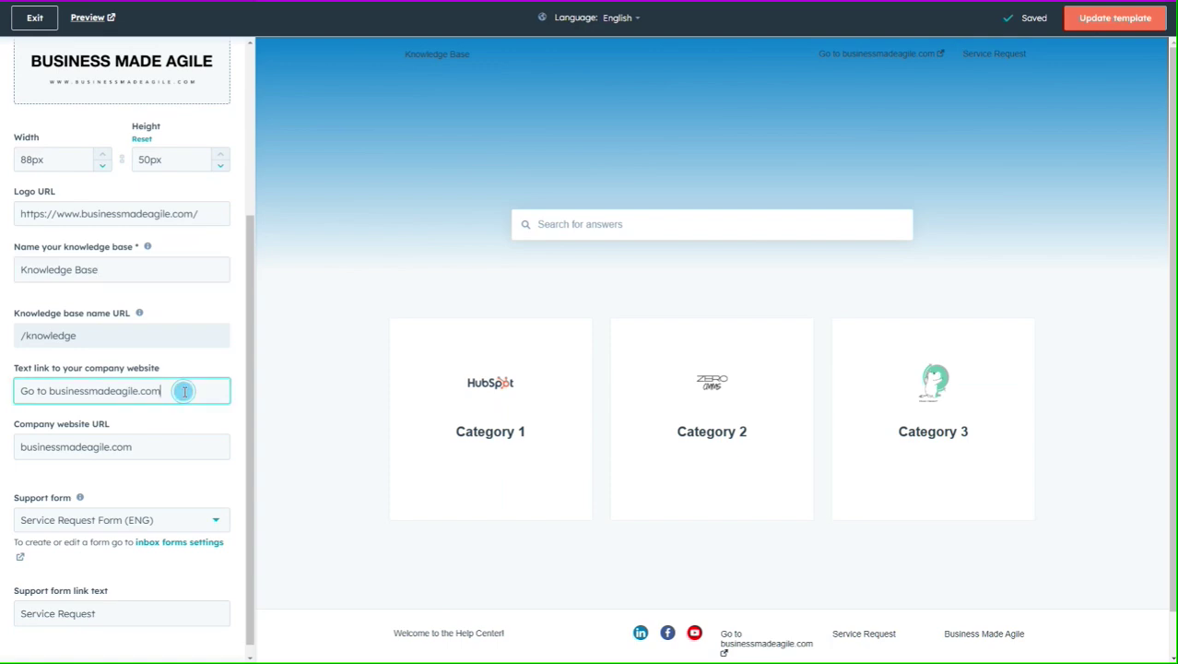
double_click(184, 390)
double_click(185, 391)
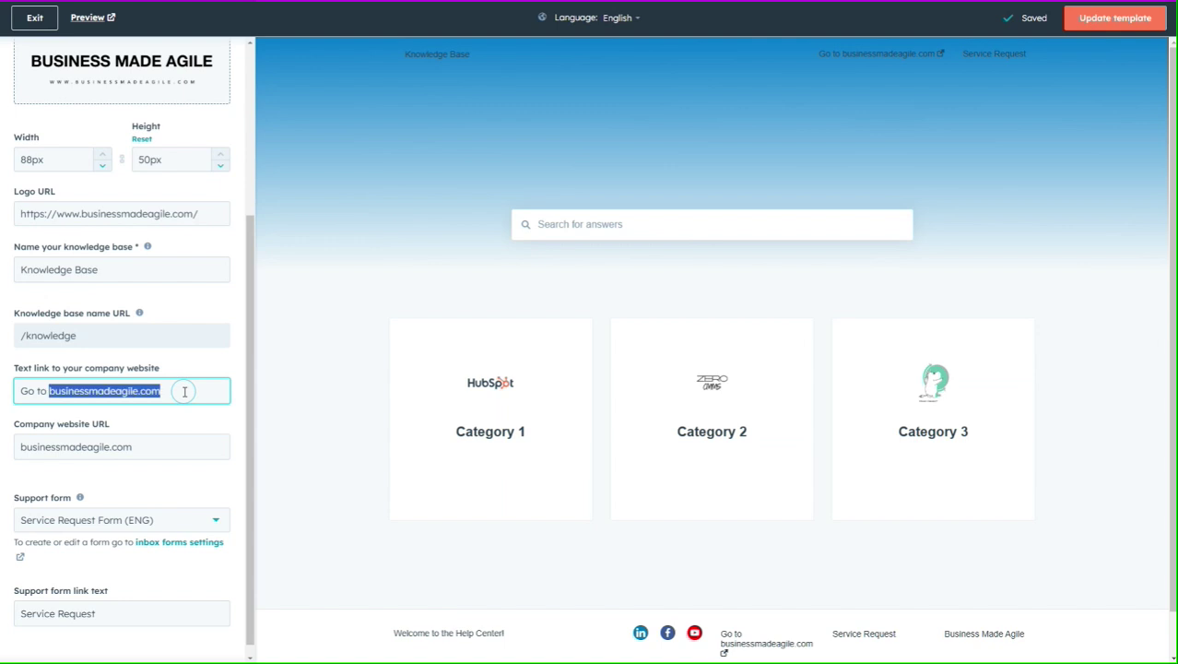
type("home")
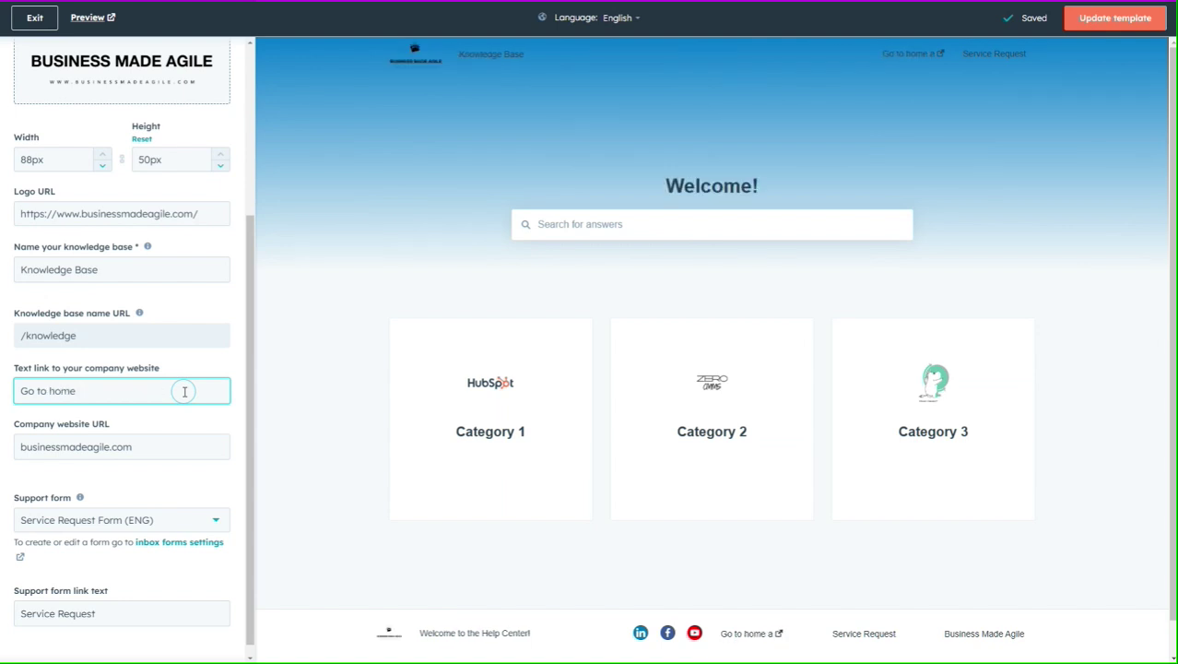
type(" opage!")
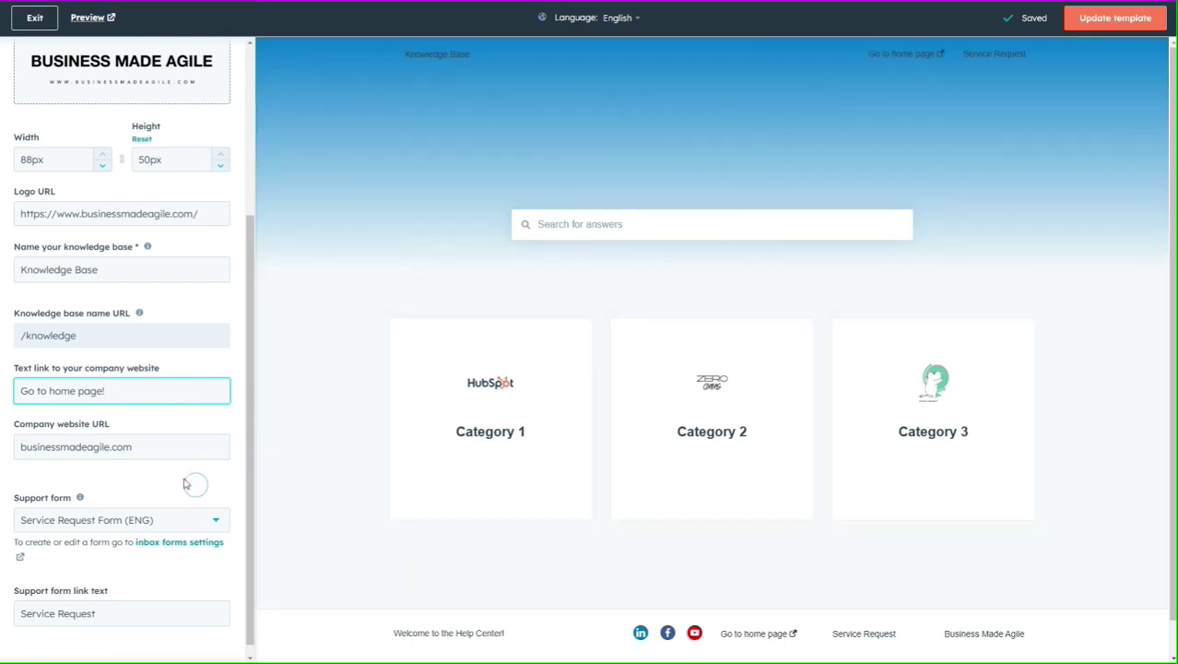
Step: Put "Submit" in front of the support form link text, check it in the preview, and remove the word again
scroll(147, 470, "down", 1)
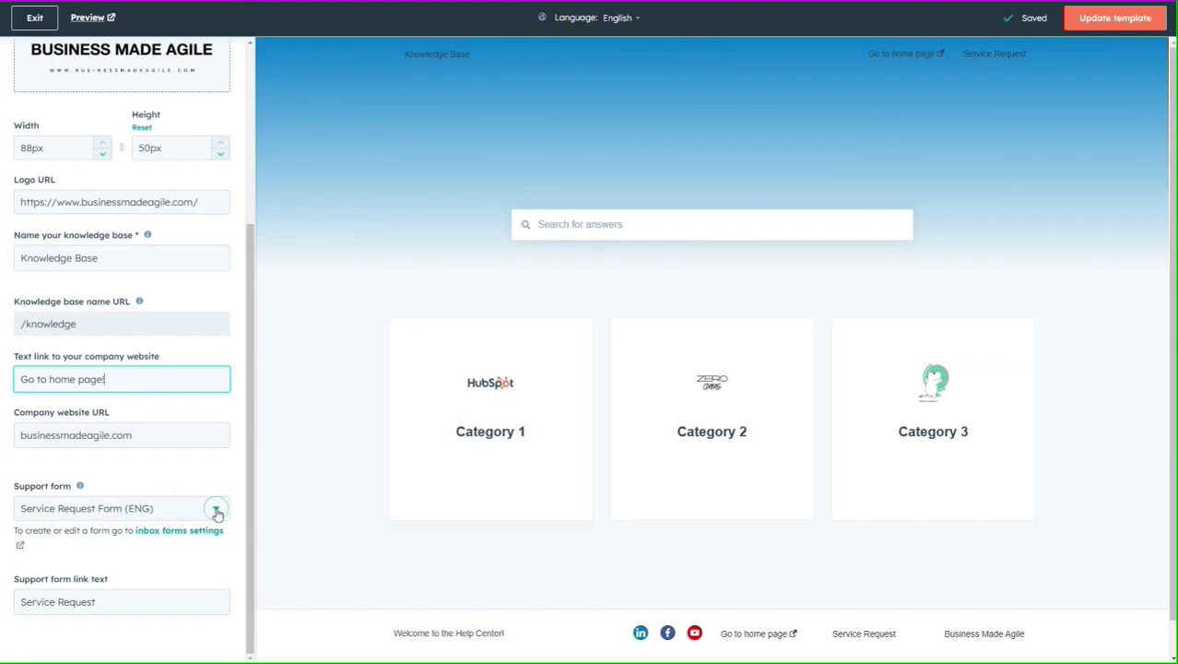
left_click(112, 609)
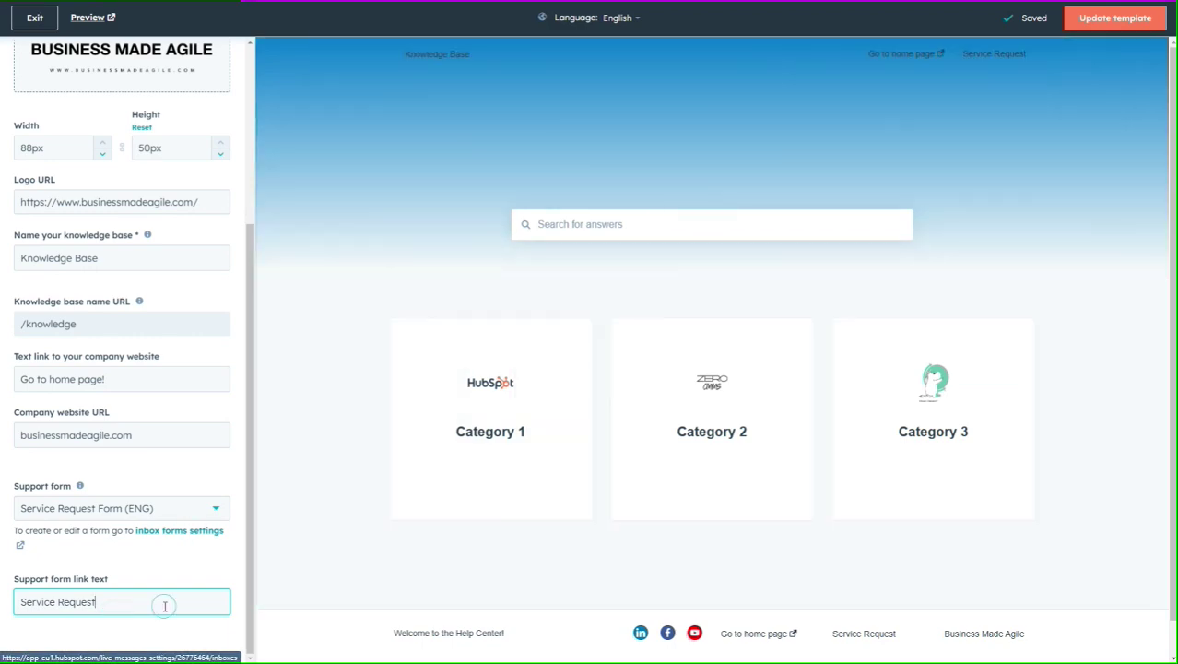
key("Home")
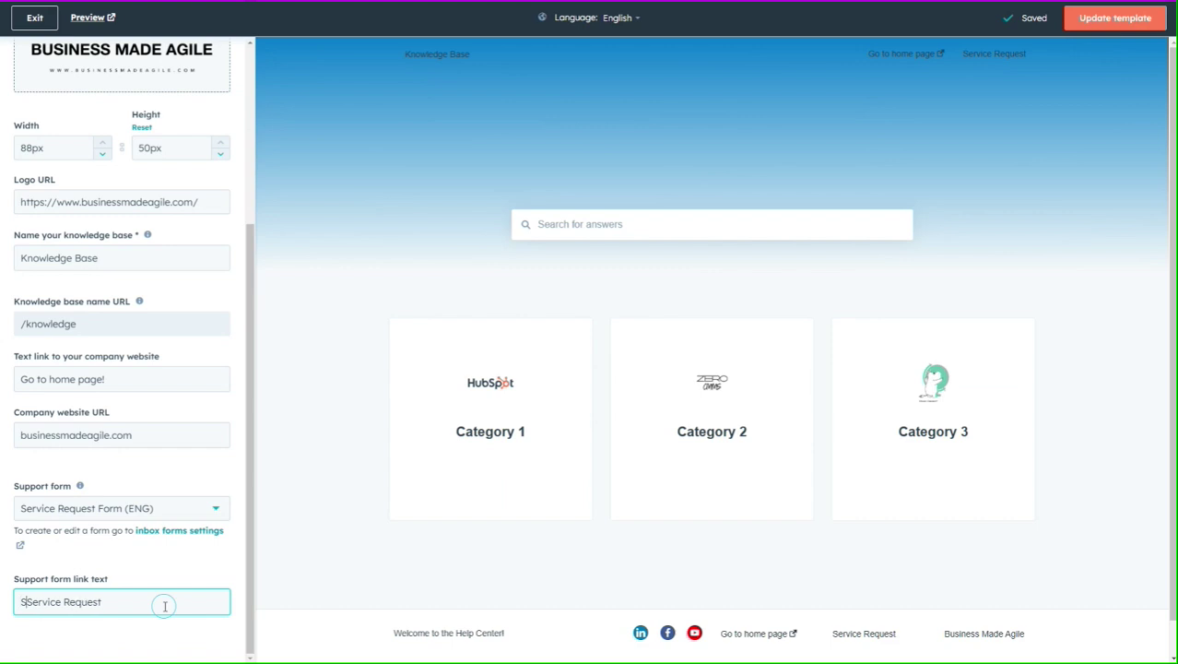
type("Submit")
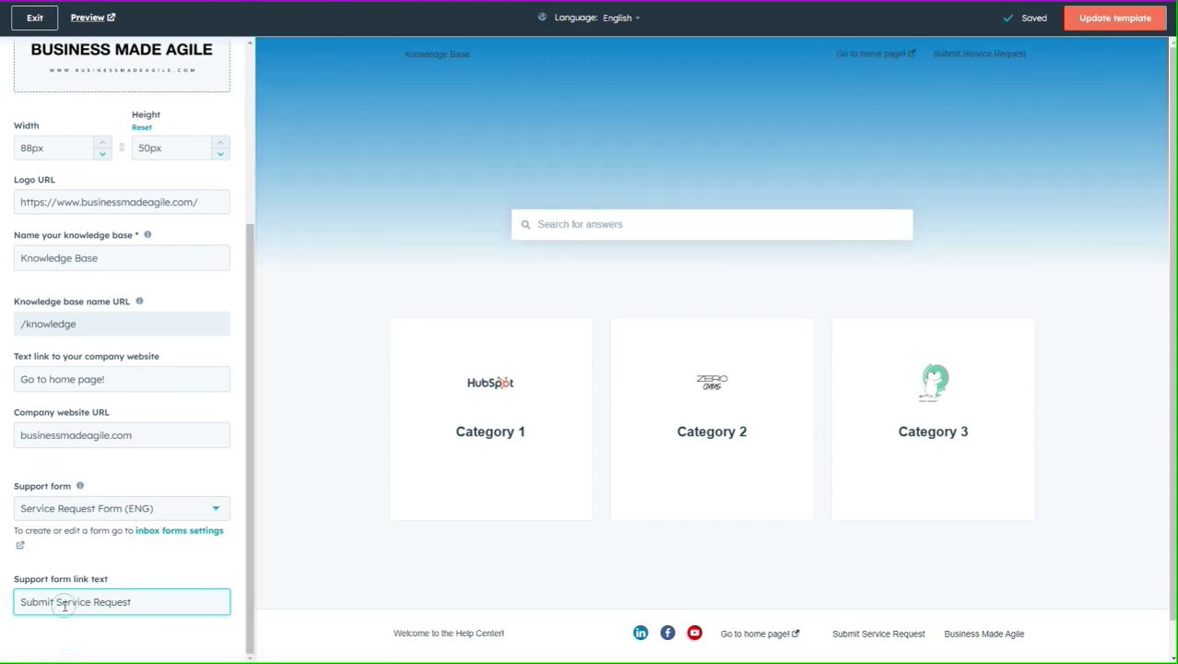
key("BackSpace")
key("BackSpace")
key("BackSpace")
key("BackSpace")
key("BackSpace")
key("BackSpace")
key("BackSpace")
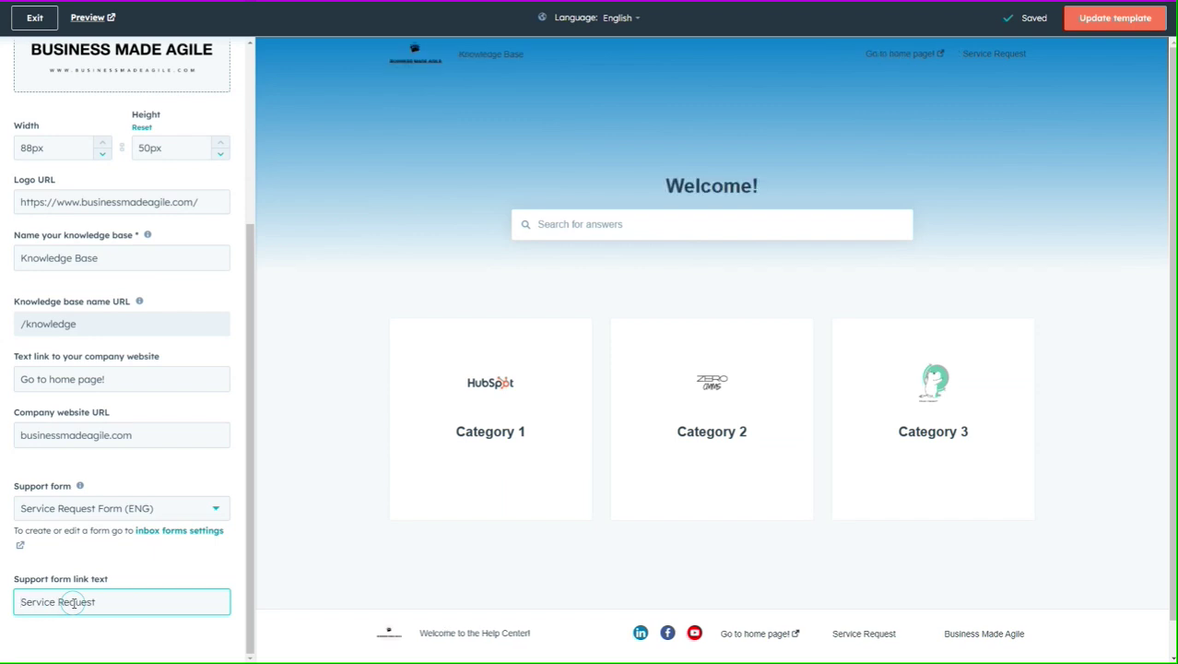
Step: Change the support form link text to "Request Service!"
key("Delete")
key("Delete")
key("Delete")
key("Delete")
key("Delete")
key("Delete")
key("Delete")
key("Delete")
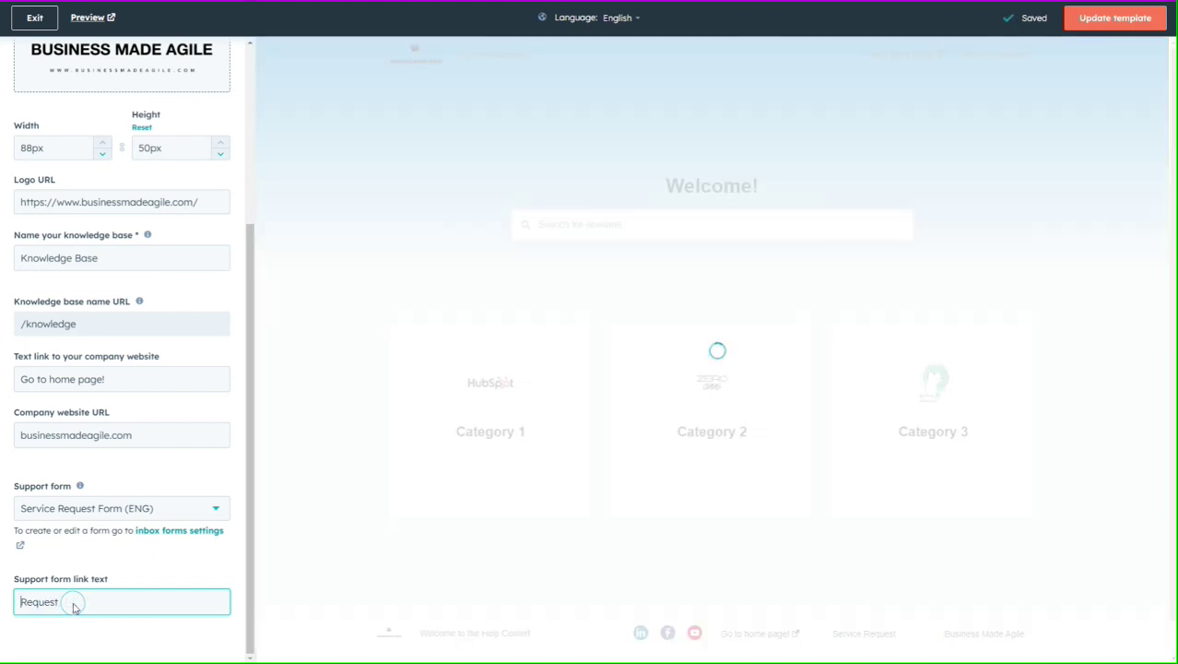
type("Servic")
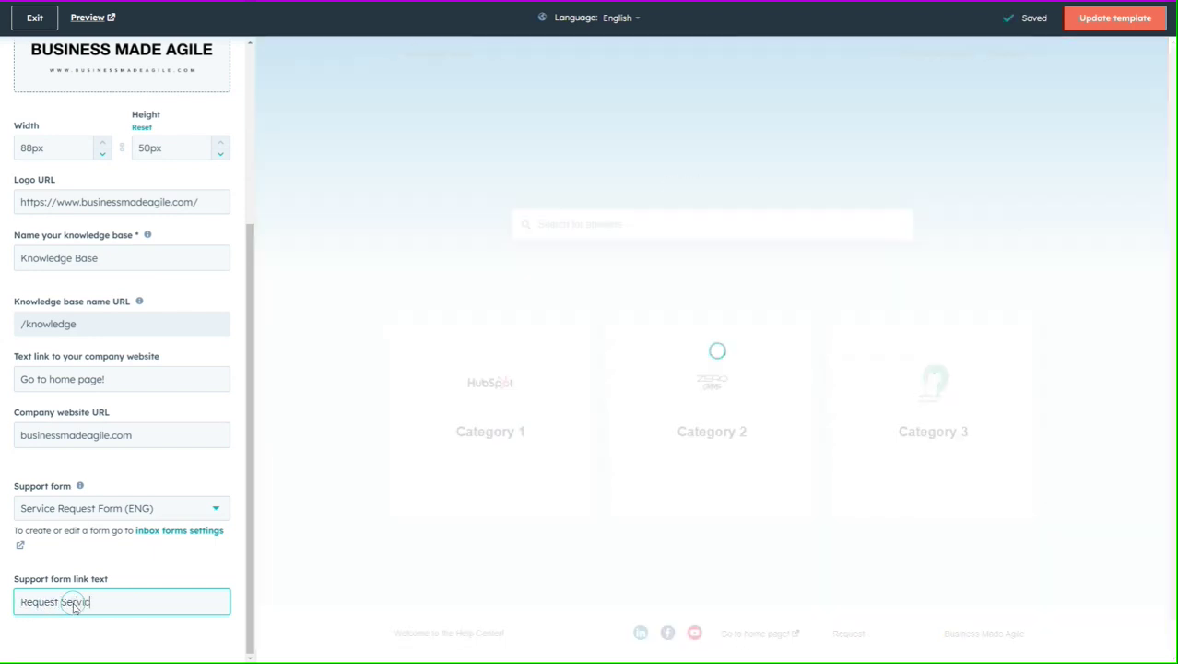
type("e!")
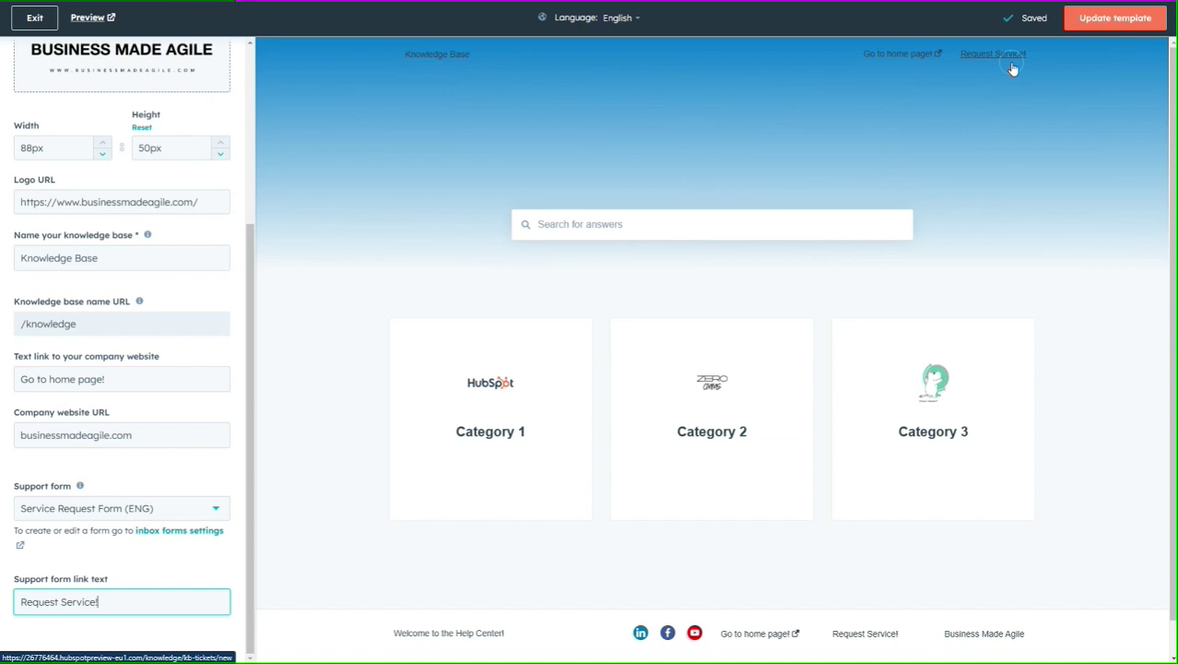
Step: Change the navigation bar's support form link text to "Service Request" by moving the word "Request" to the end and dropping the exclamation mark
left_click(126, 605)
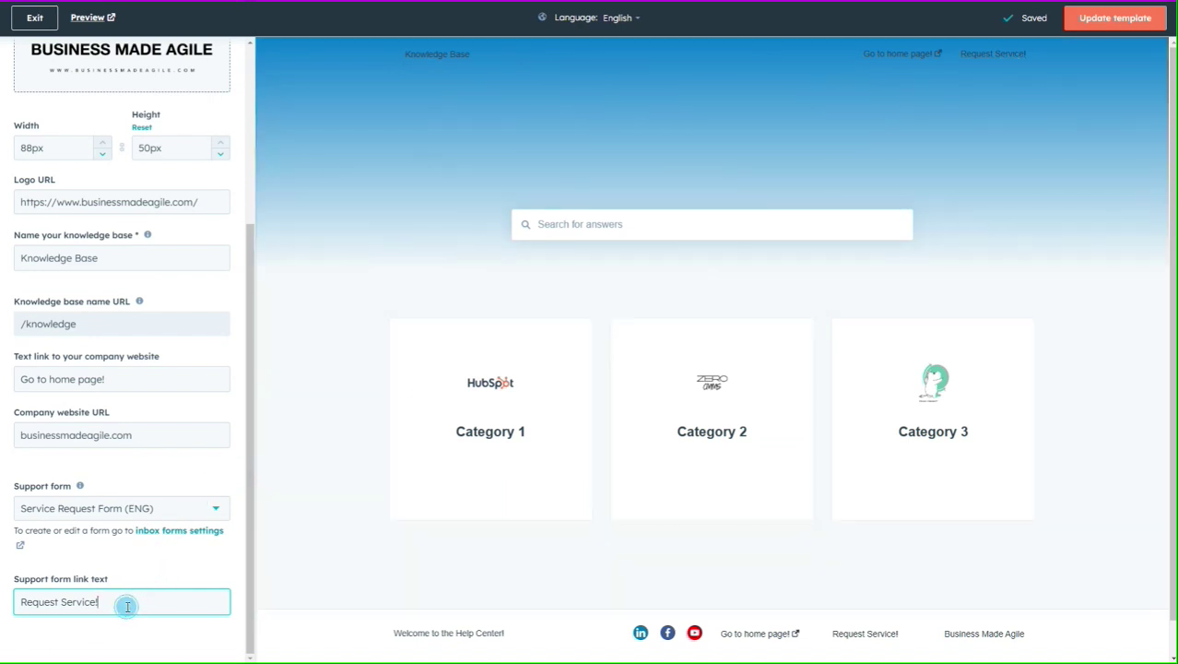
key("Home")
key("shift+Right")
key("shift+Right")
key("shift+Right")
key("shift+Right")
key("shift+Right")
key("shift+Right")
key("shift+Right")
key("shift+Right")
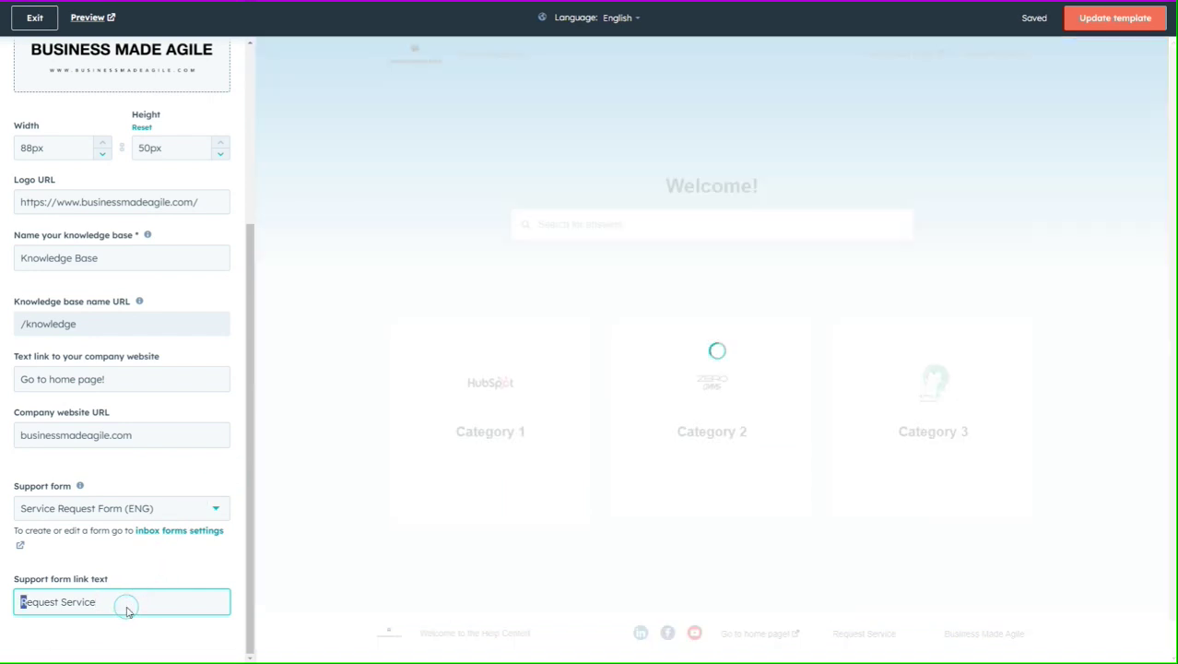
key("ctrl+x")
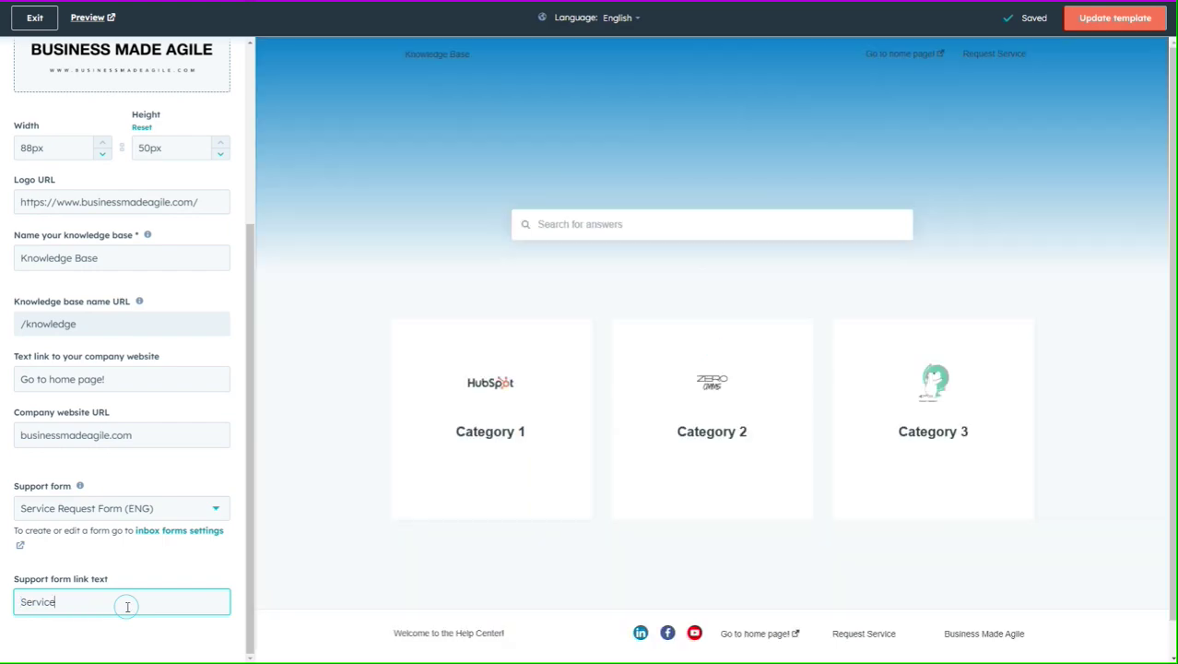
key("End")
key("ctrl+v")
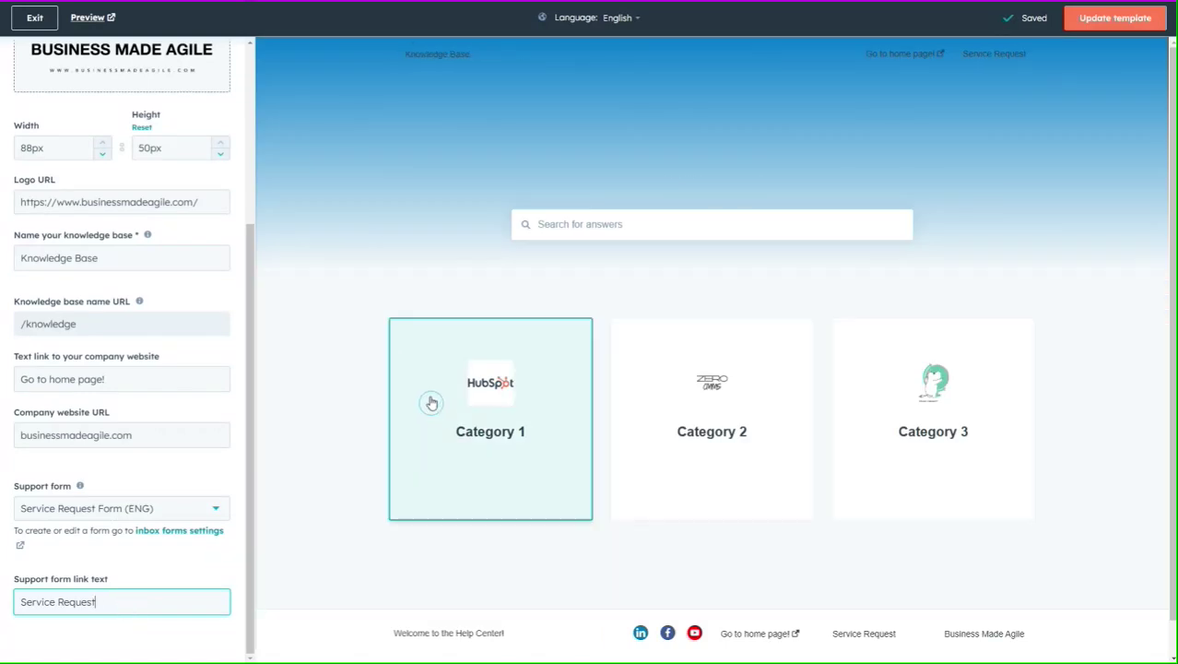
Step: Review the home page's remaining content settings, going through the global footer, page header and categories
scroll(89, 258, "up", 5)
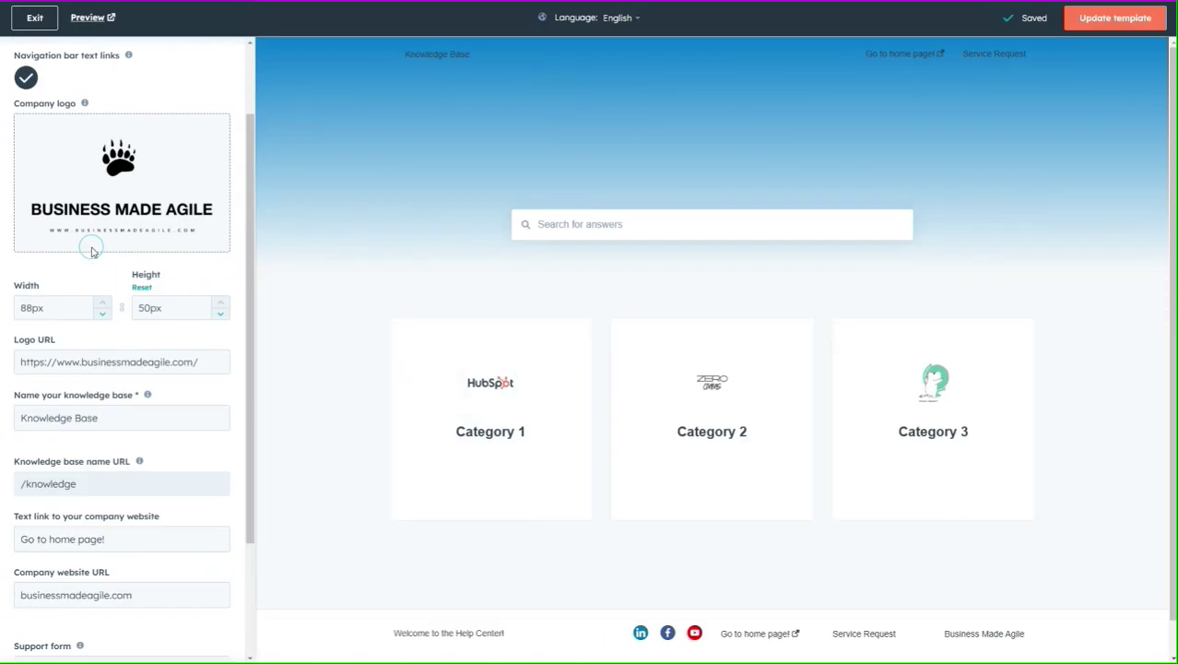
left_click(28, 88)
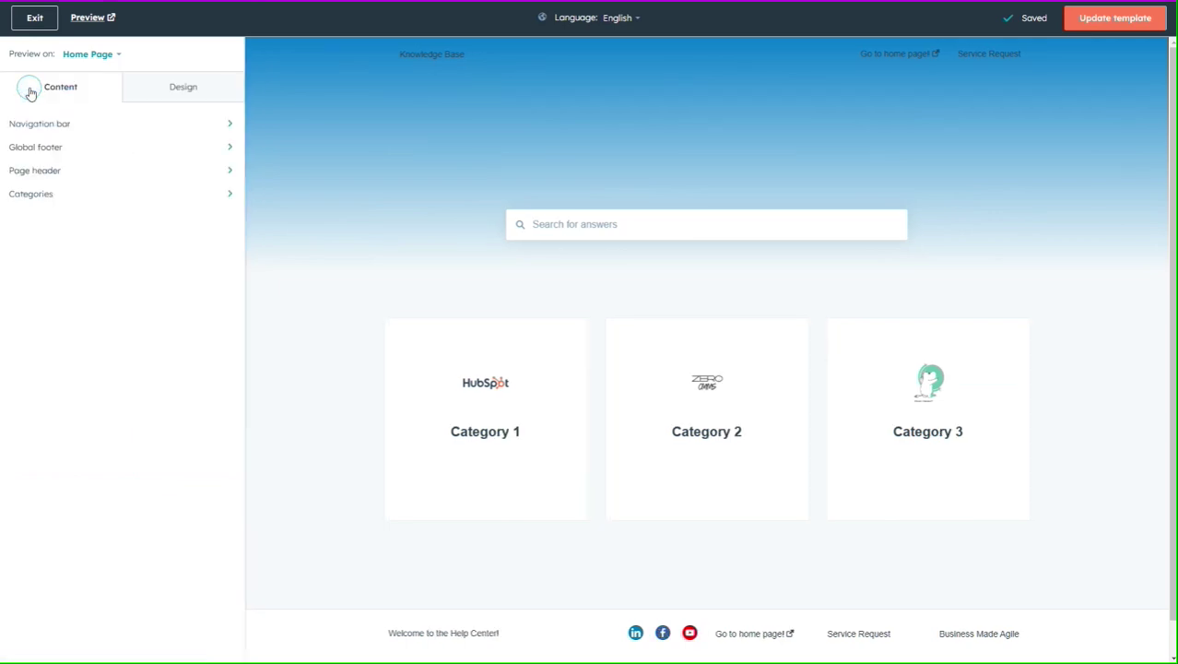
left_click(231, 150)
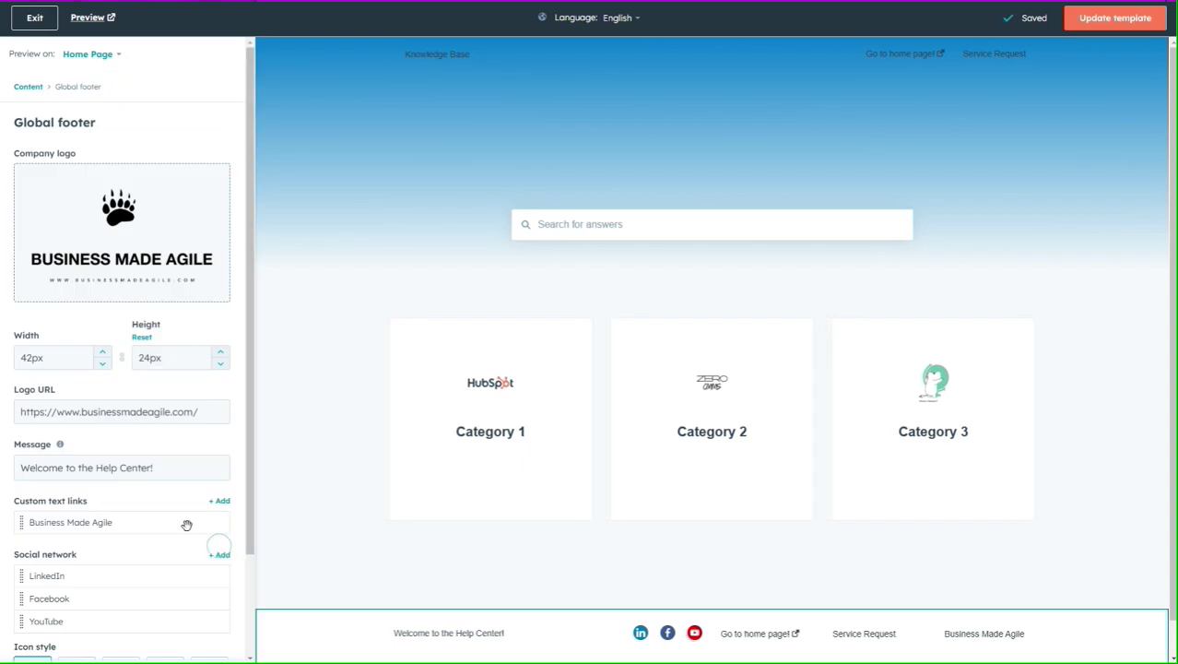
scroll(165, 497, "down", 2)
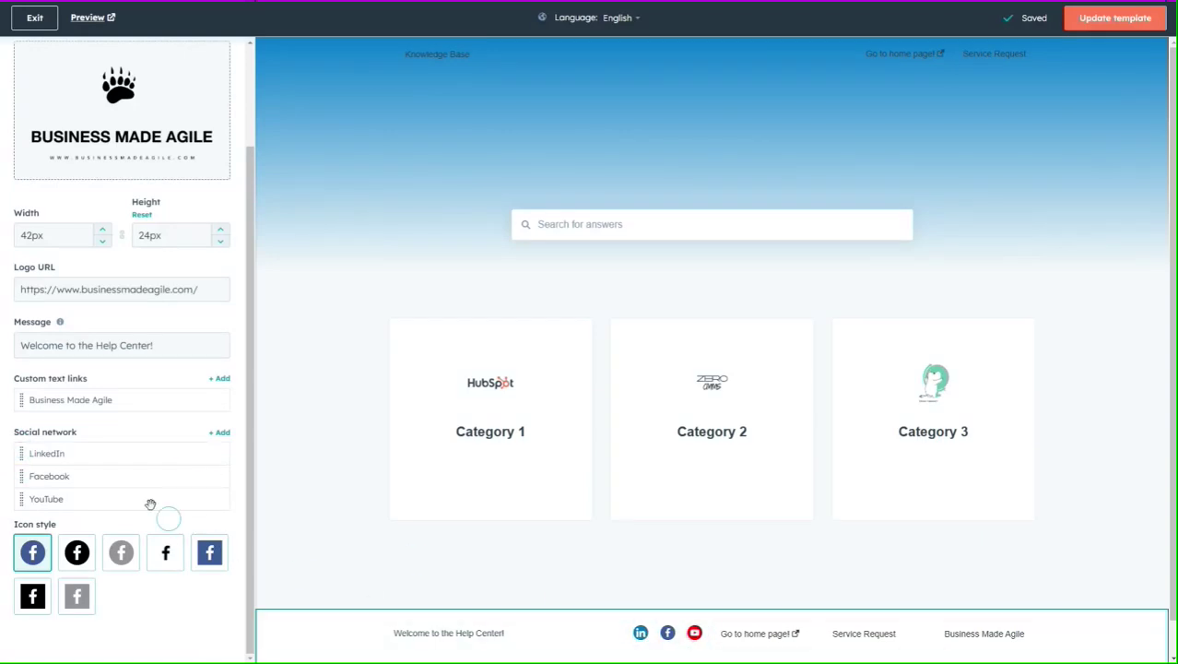
scroll(98, 440, "up", 3)
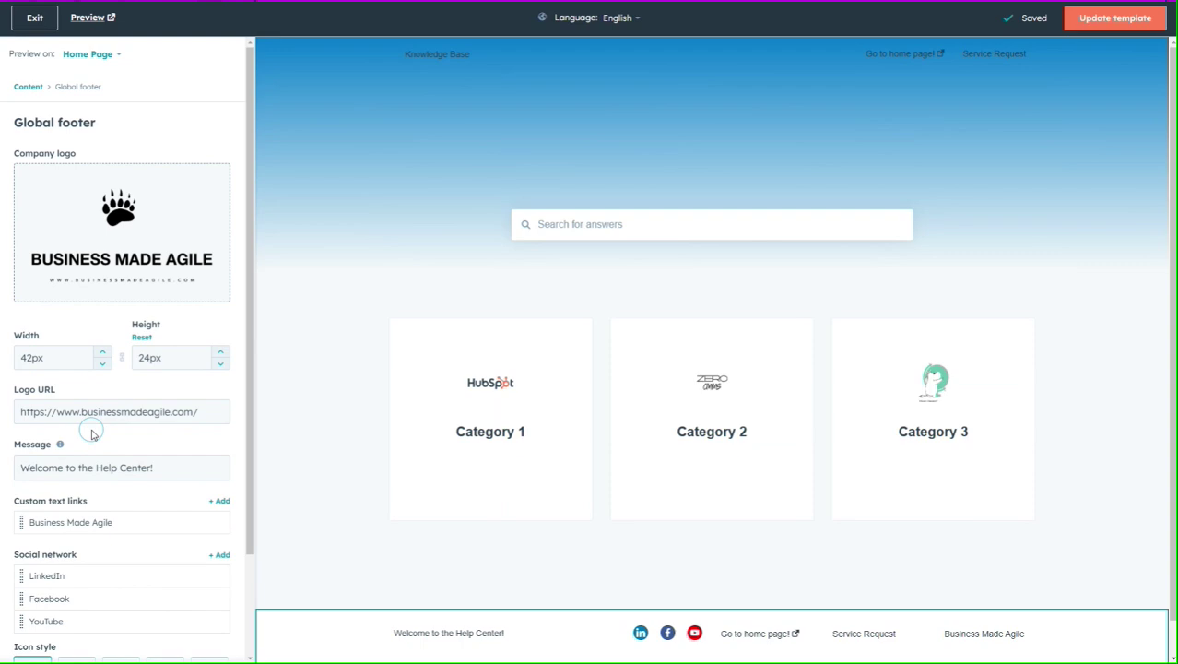
left_click(28, 86)
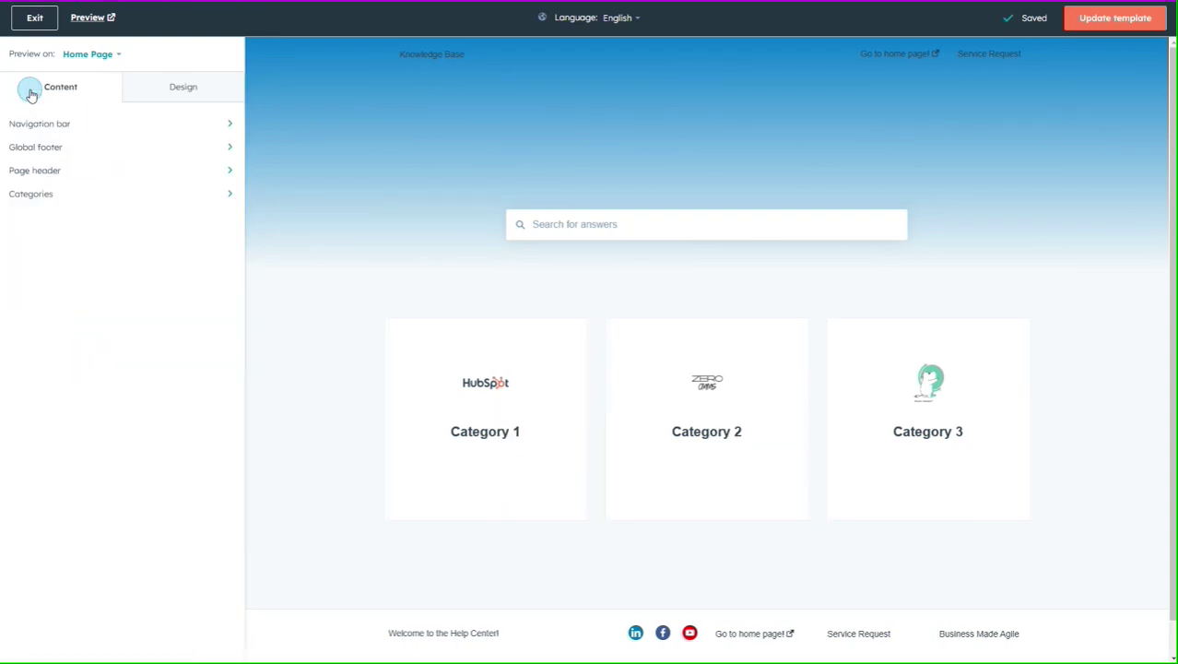
left_click(228, 170)
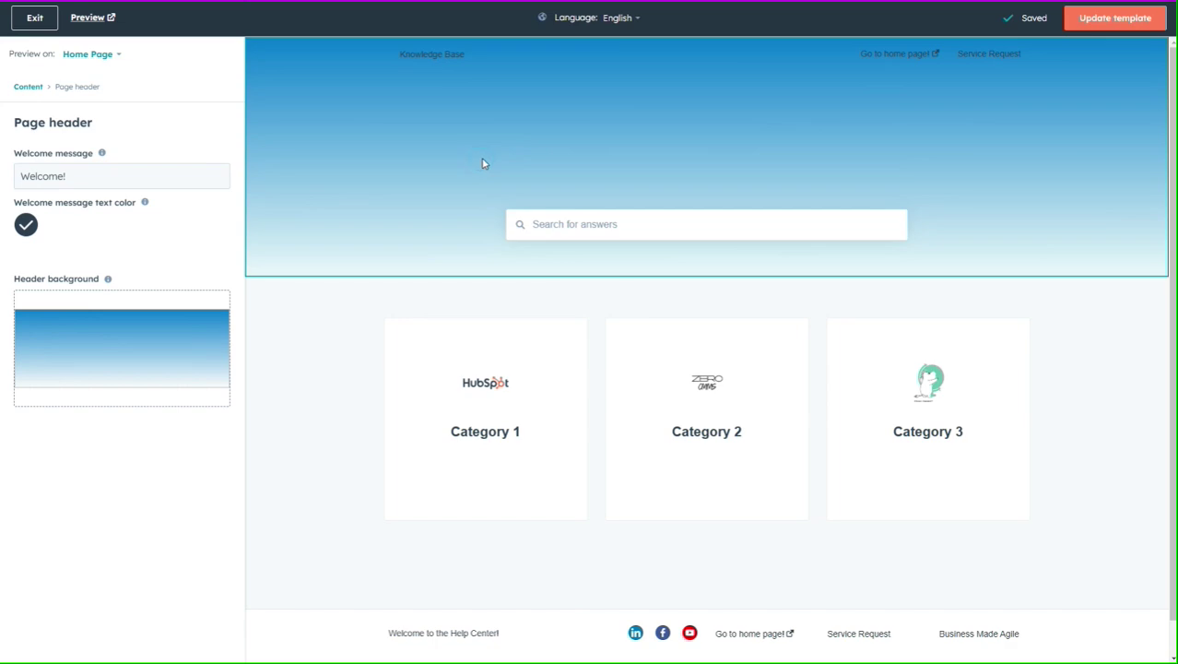
left_click(26, 87)
left_click(229, 198)
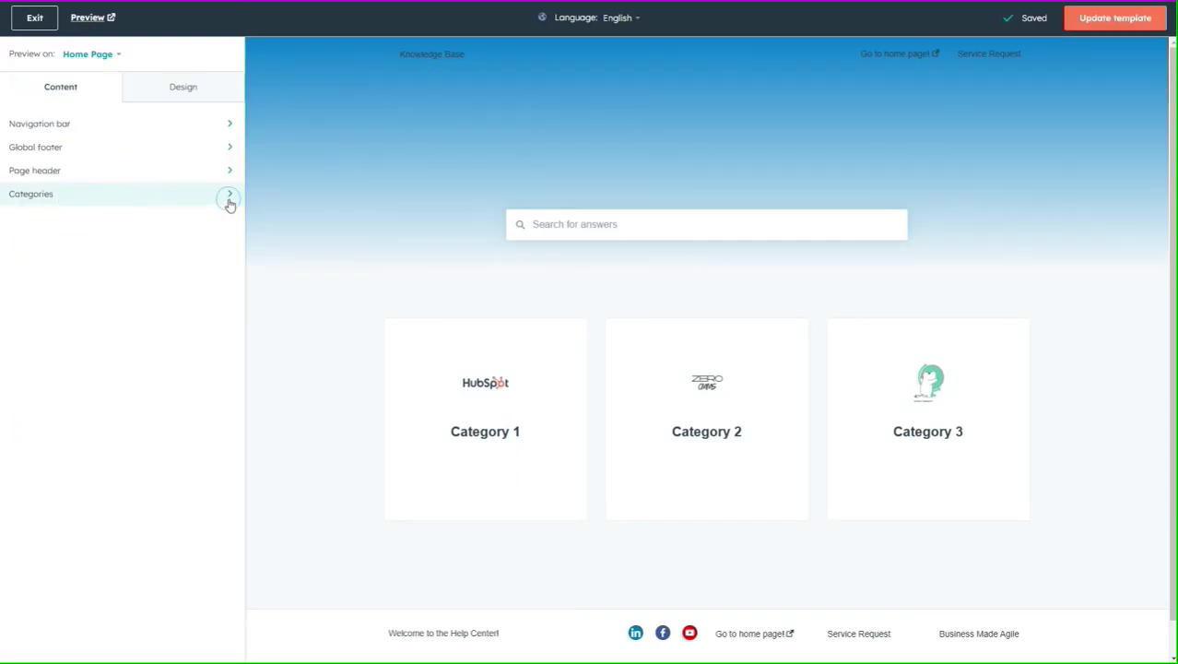
left_click(229, 201)
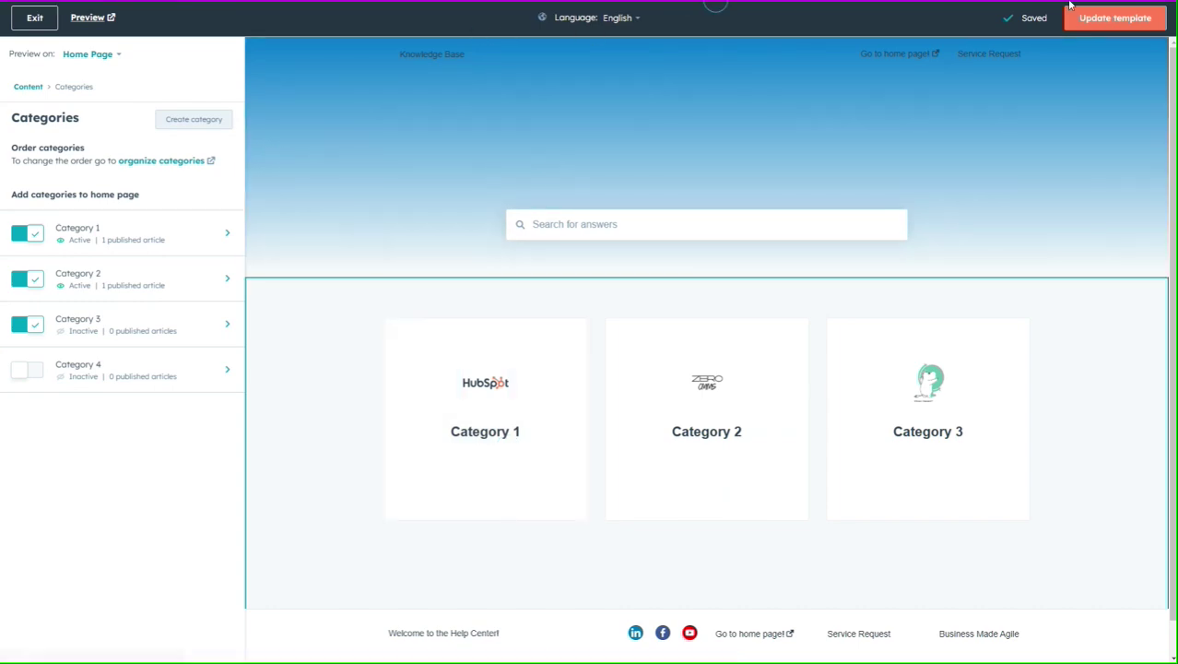
Step: Update the live template with the changes, accepting that categories without published articles stay hidden
left_click(1116, 18)
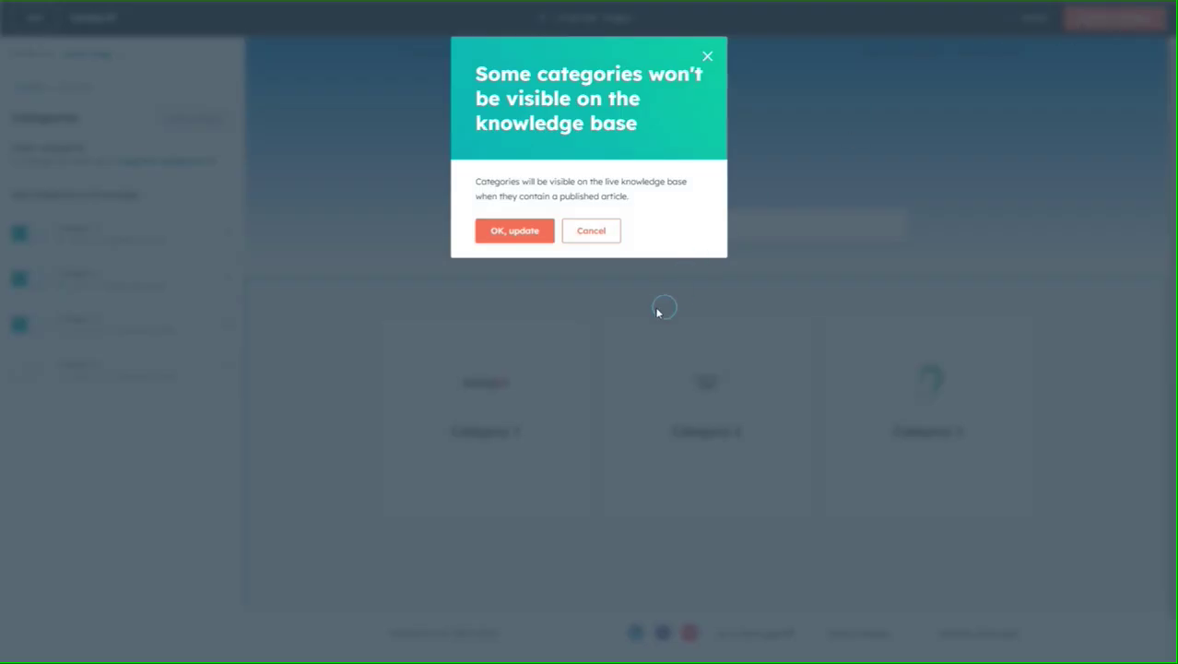
left_click(509, 231)
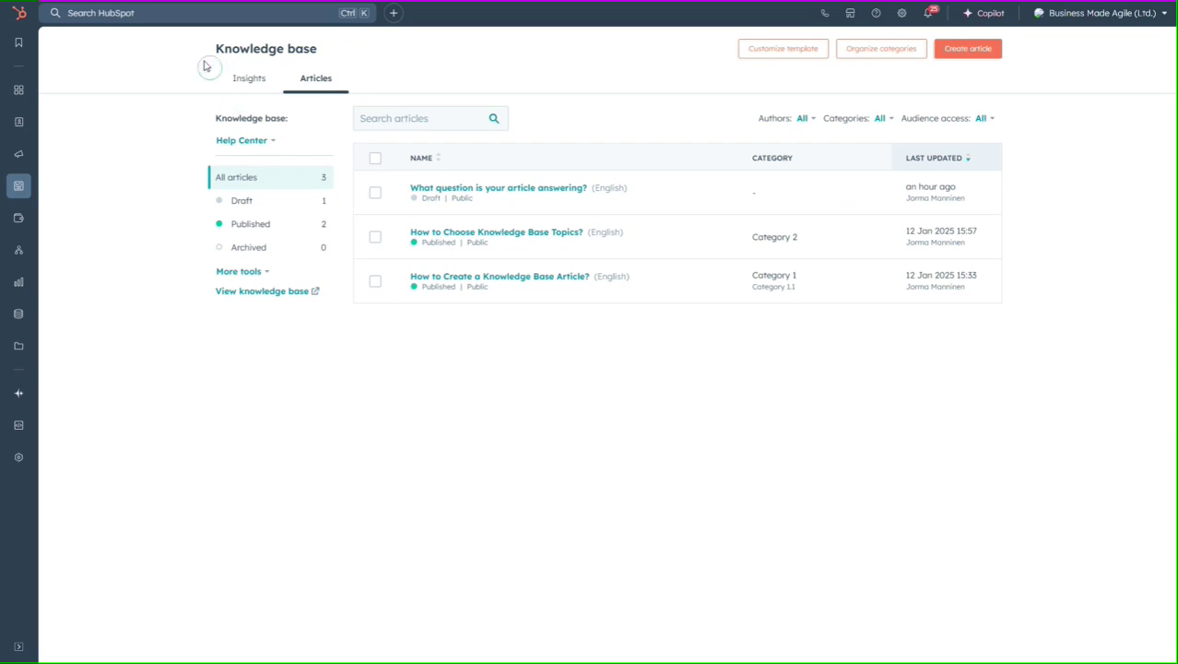
Step: Examine the Help Center's insights, covering article health, total searches, search terms with no results and most searched terms
left_click(247, 83)
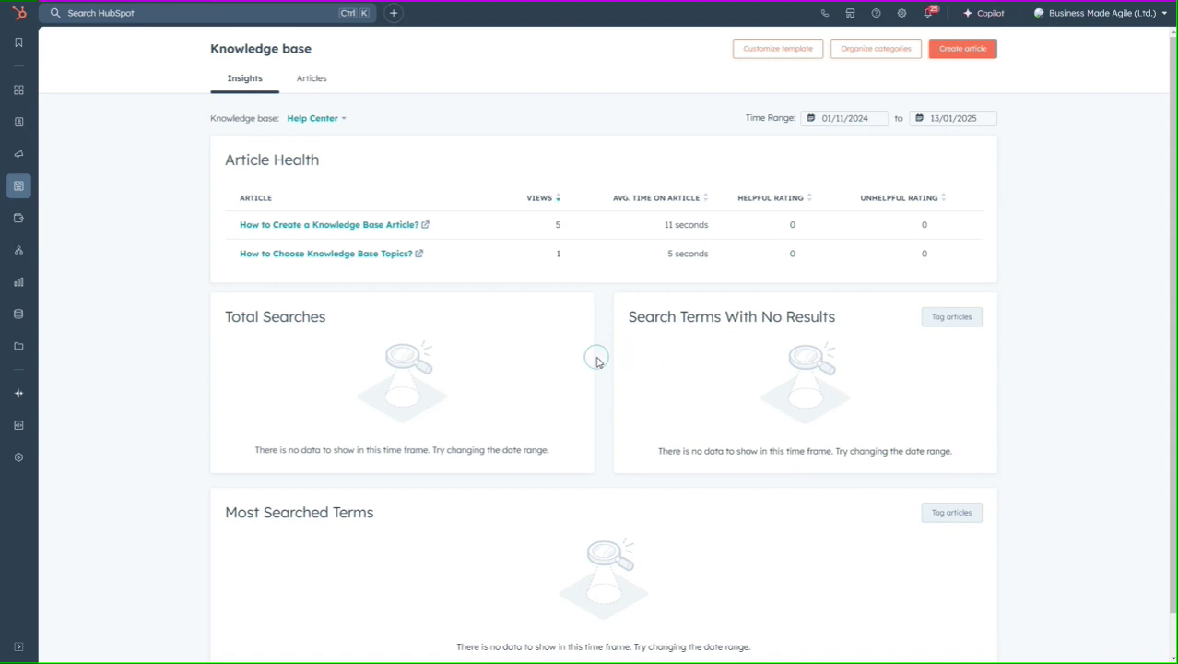
scroll(597, 362, "down", 1)
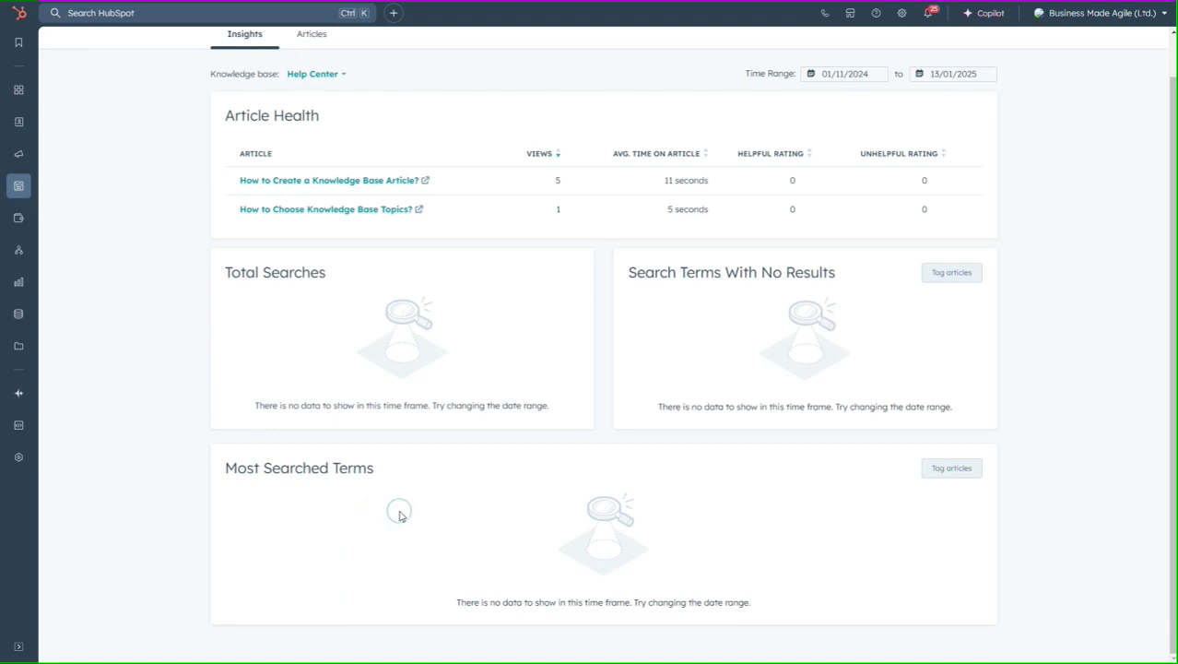
scroll(399, 515, "up", 1)
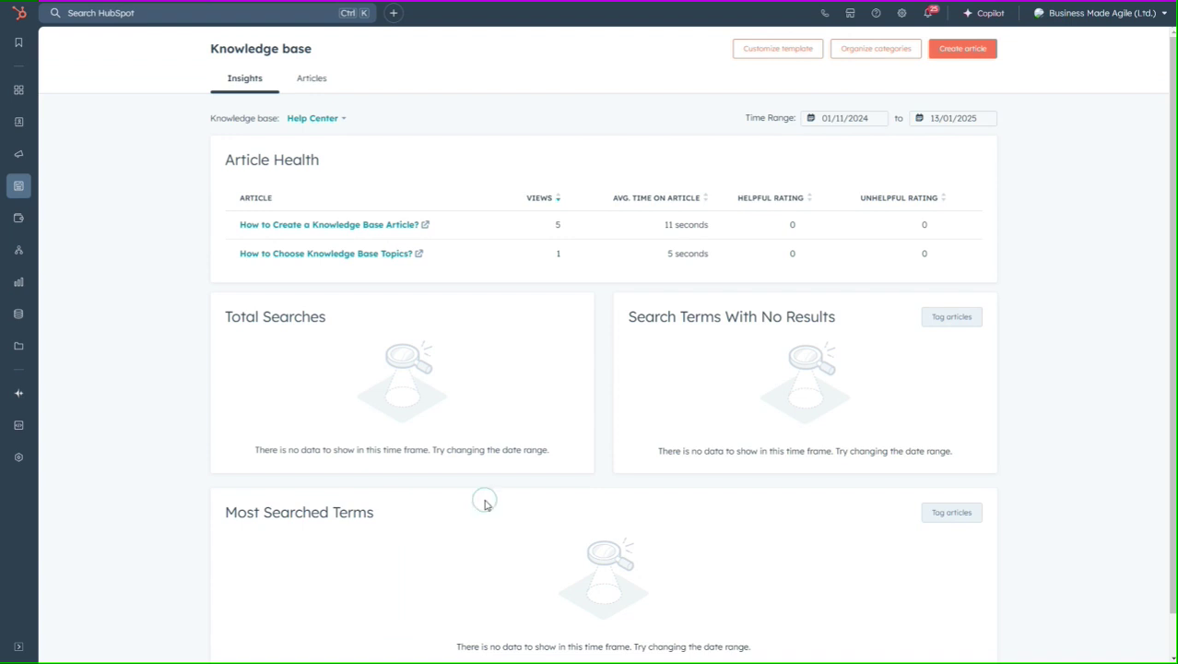